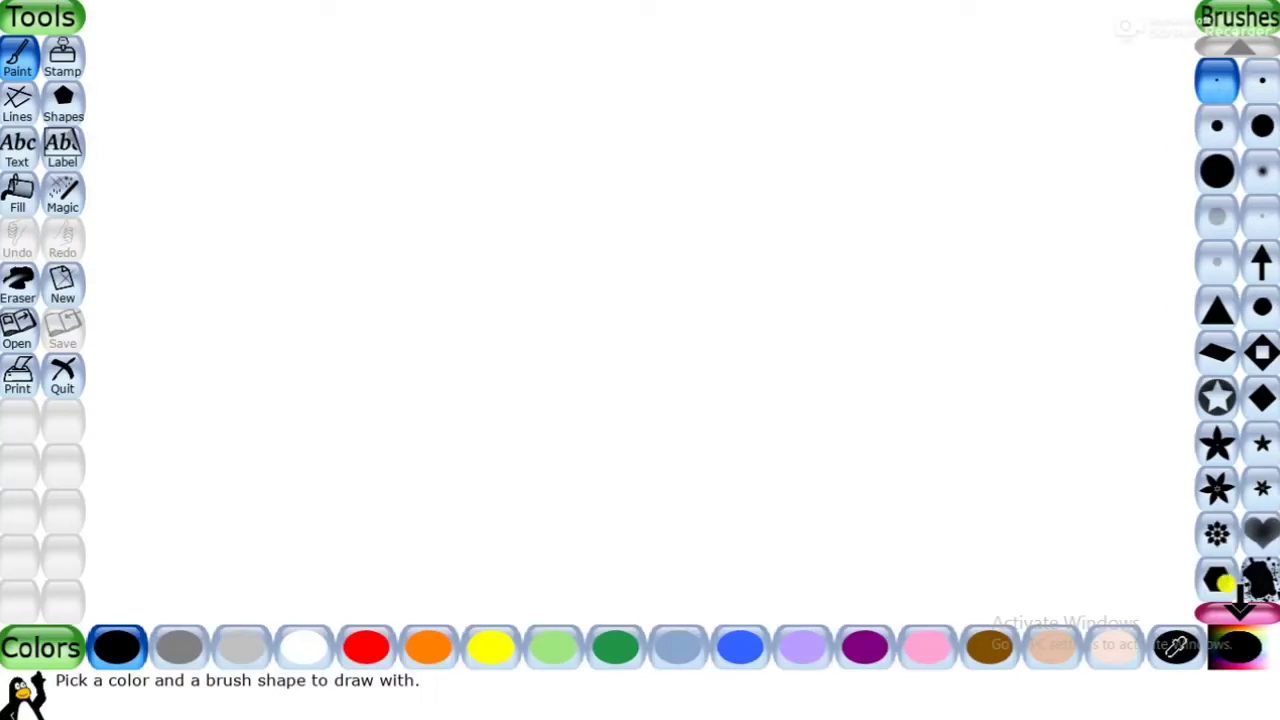
scroll(1228, 592, "down", 11)
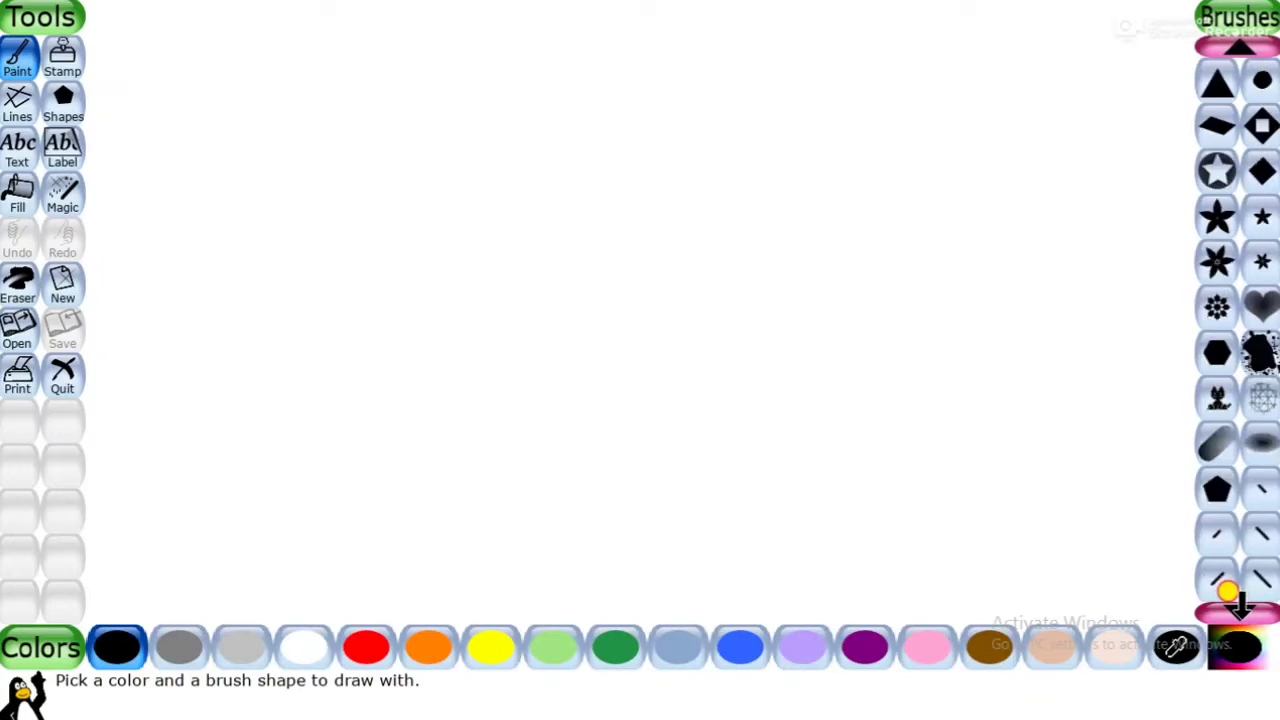
scroll(1228, 592, "down", 4)
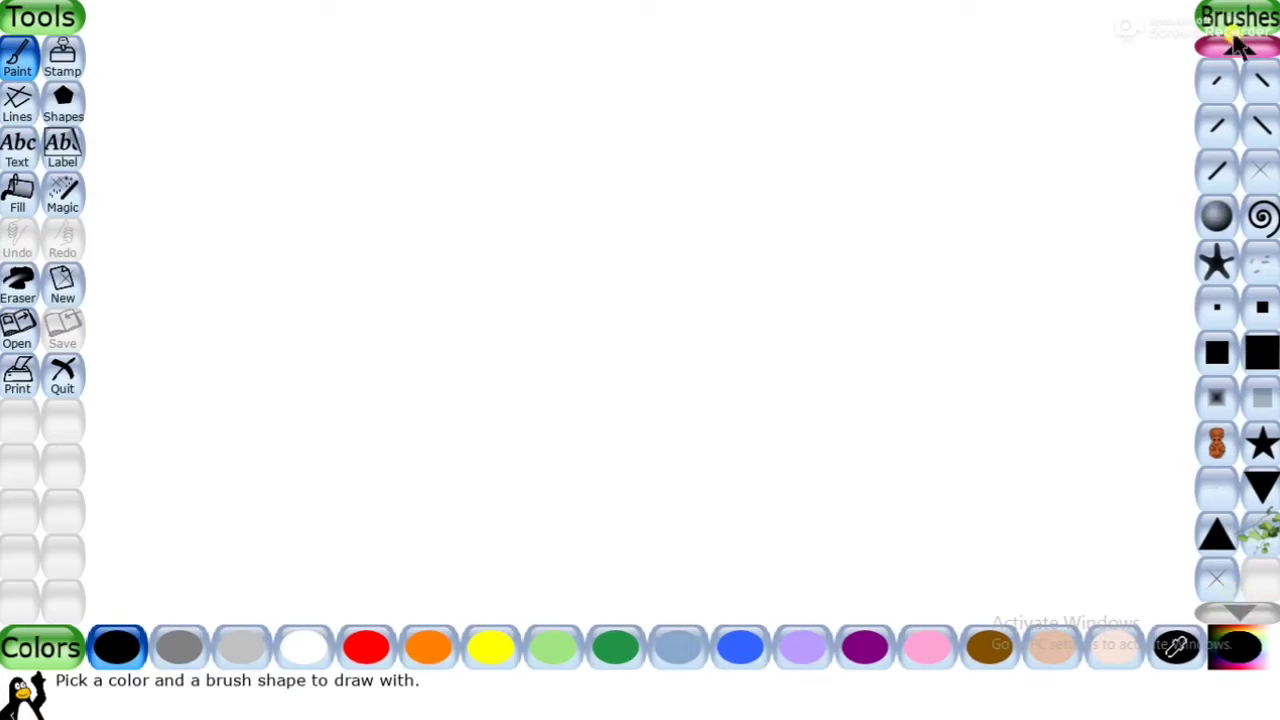
scroll(1222, 48, "up", 3)
scroll(1222, 48, "up", 8)
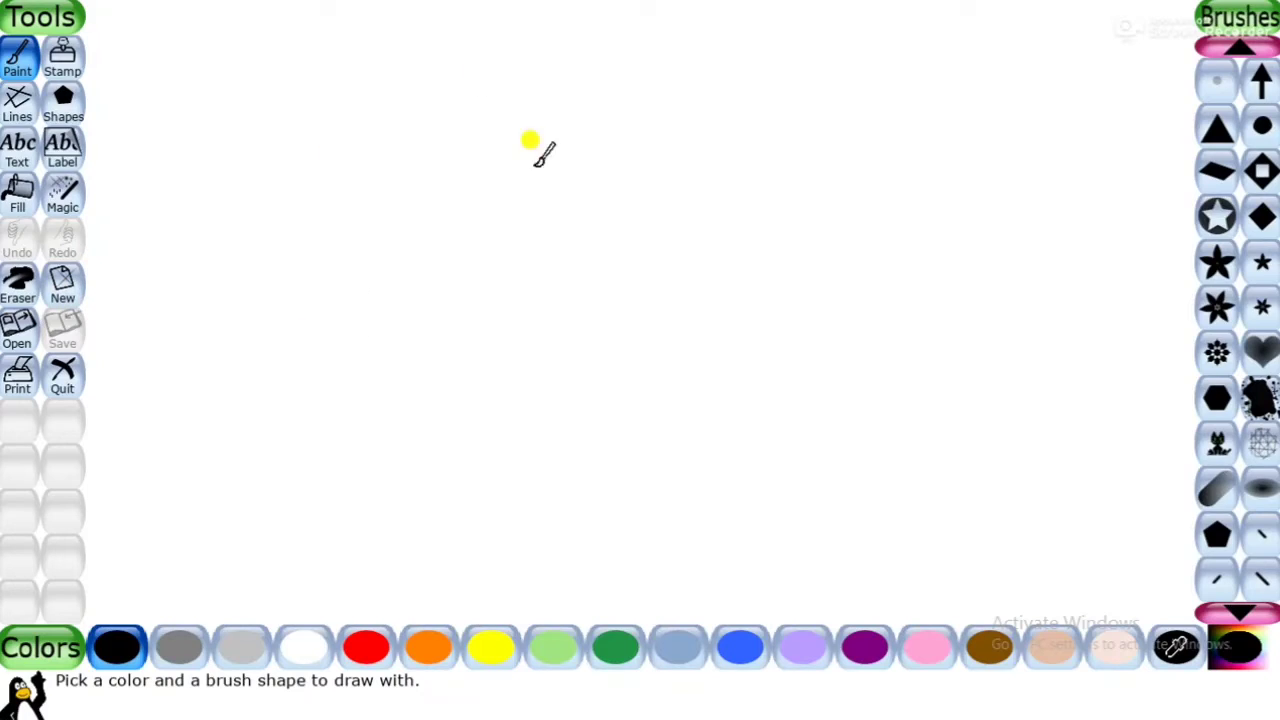
- Look through the background colors and starter pictures offered for a new drawing
left_click(58, 276)
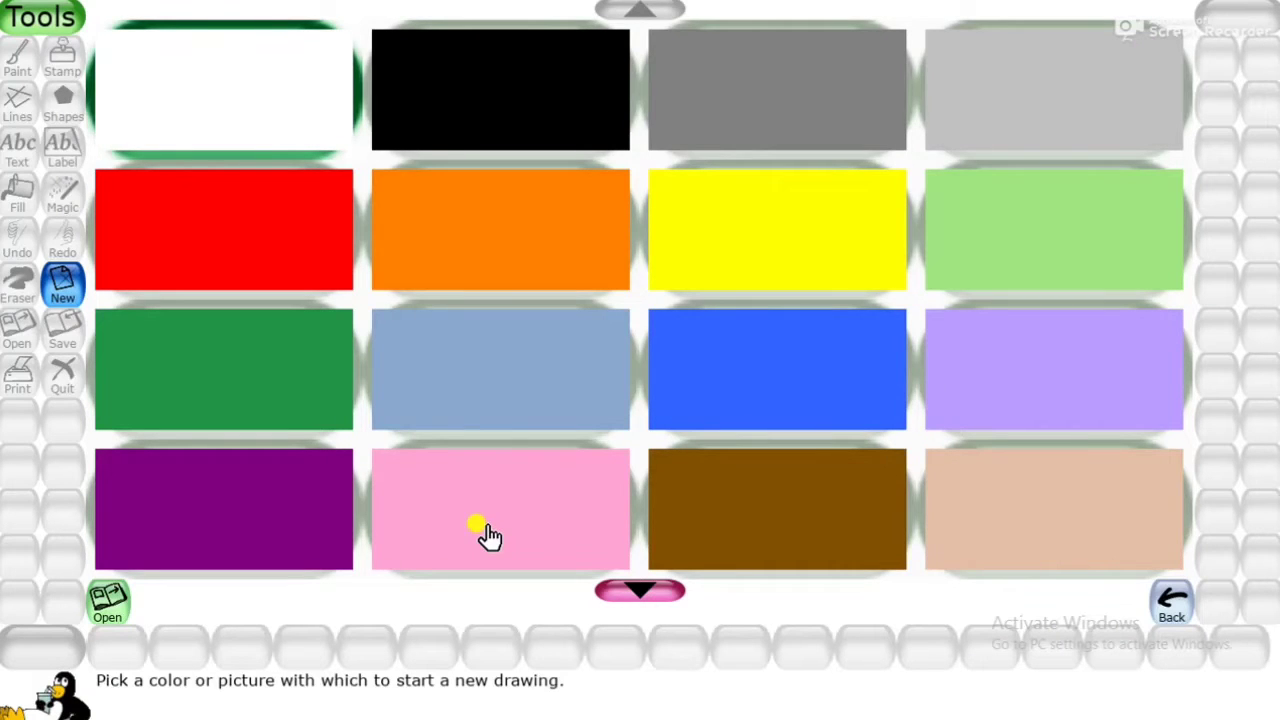
left_click(479, 383)
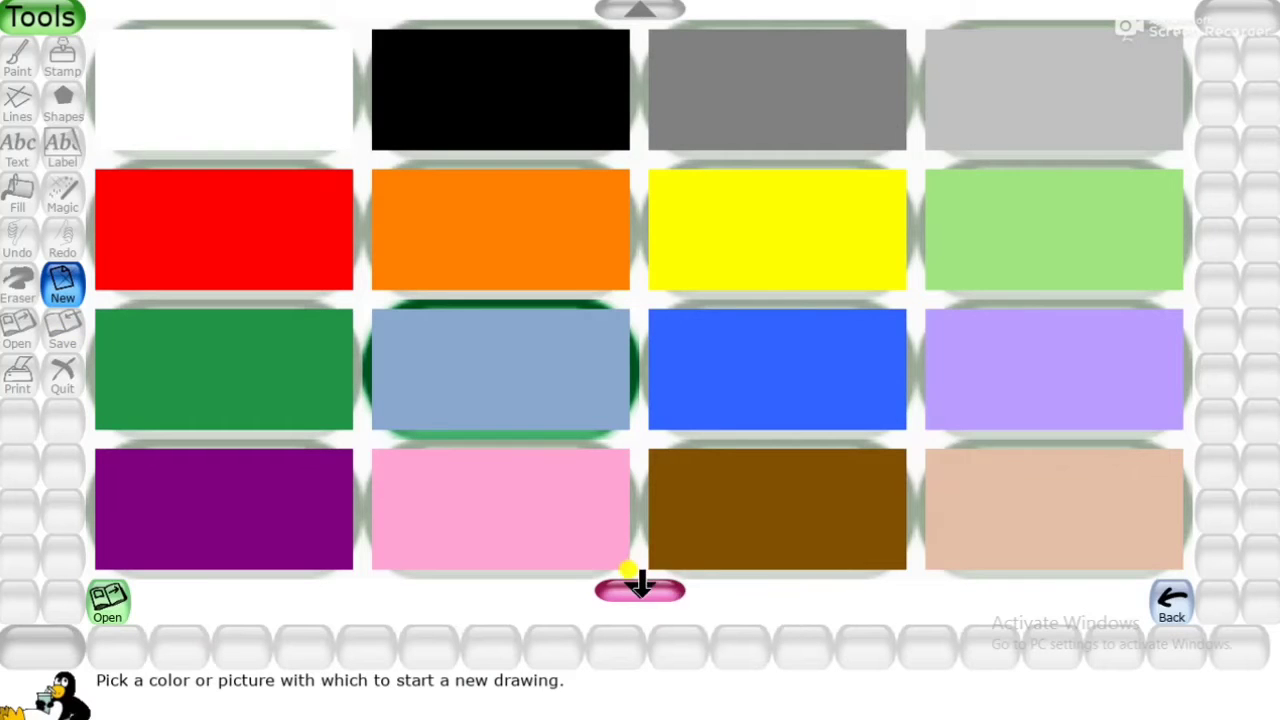
left_click(640, 590)
left_click(640, 590)
left_click(640, 590)
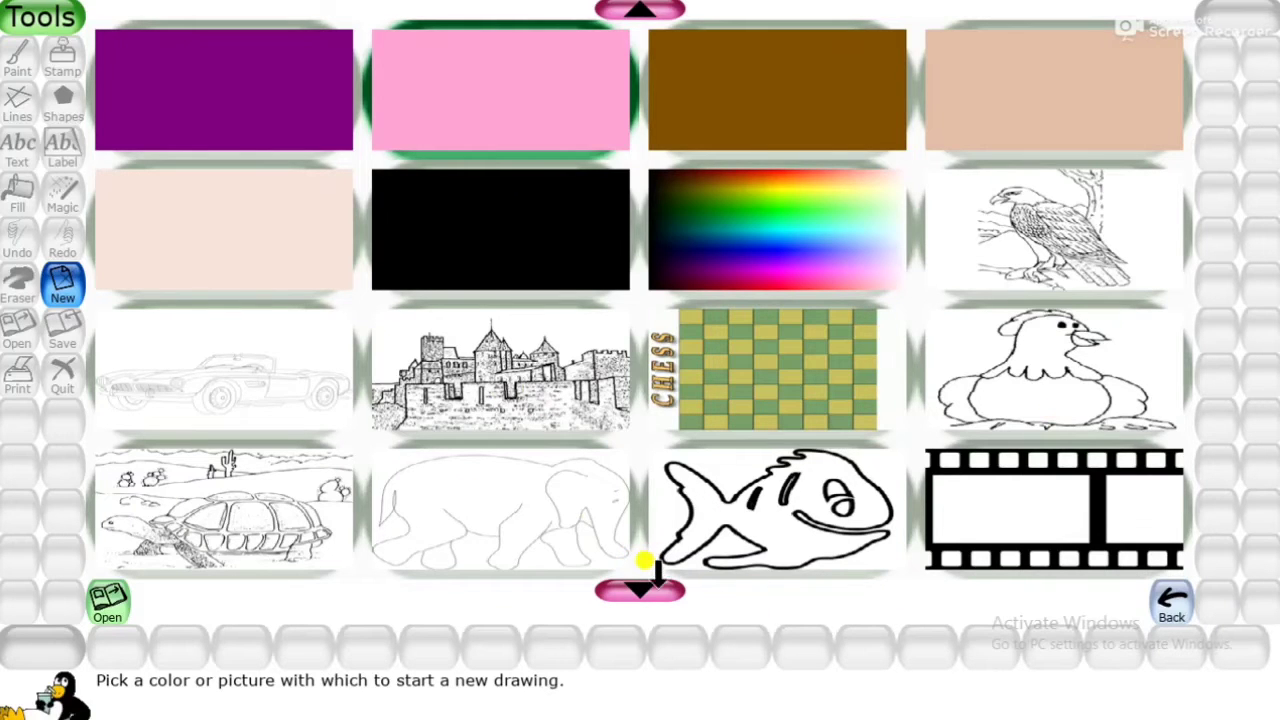
left_click(642, 578)
left_click(642, 578)
left_click(640, 578)
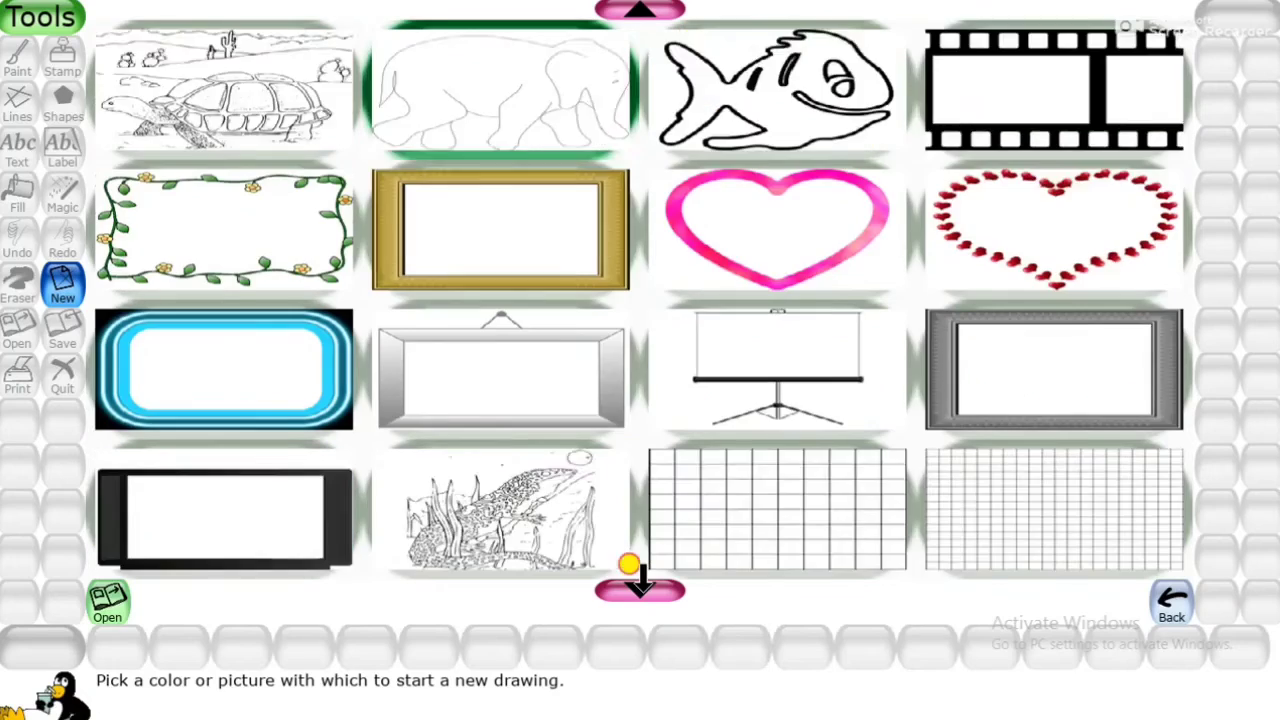
left_click(630, 570)
left_click(630, 570)
left_click(630, 570)
left_click(630, 570)
left_click(630, 570)
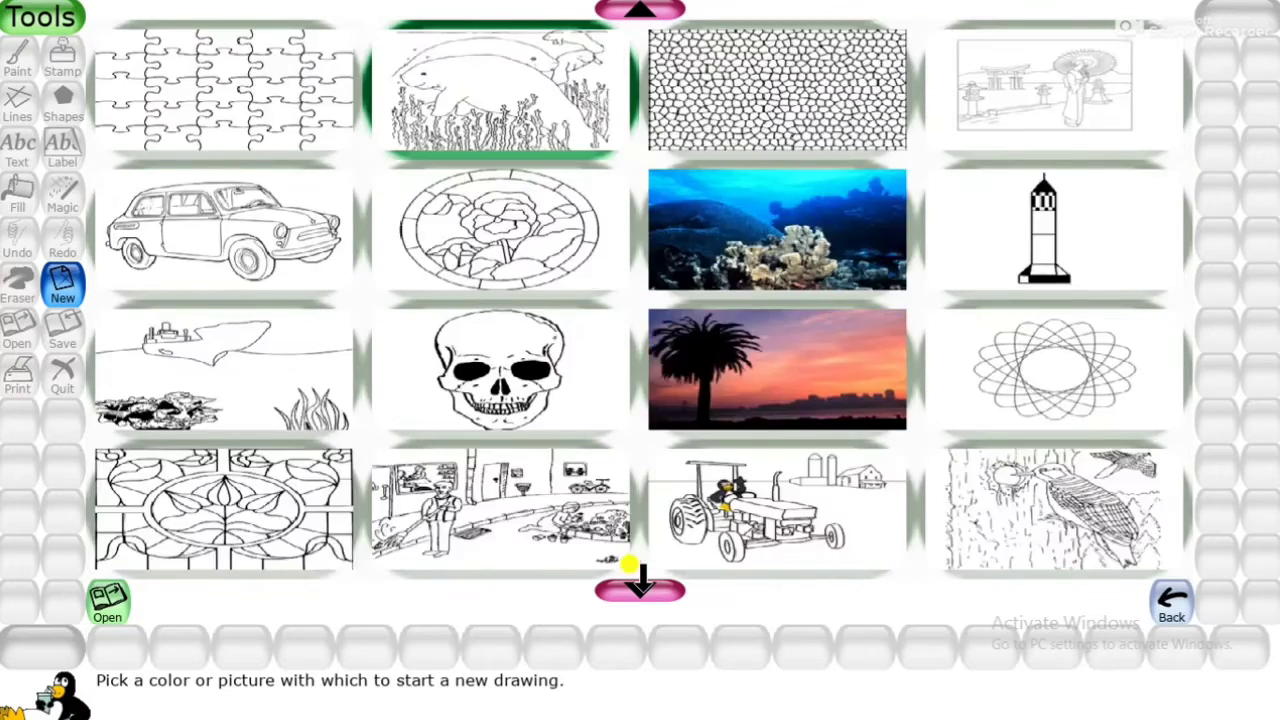
left_click(630, 570)
left_click(630, 570)
left_click(630, 570)
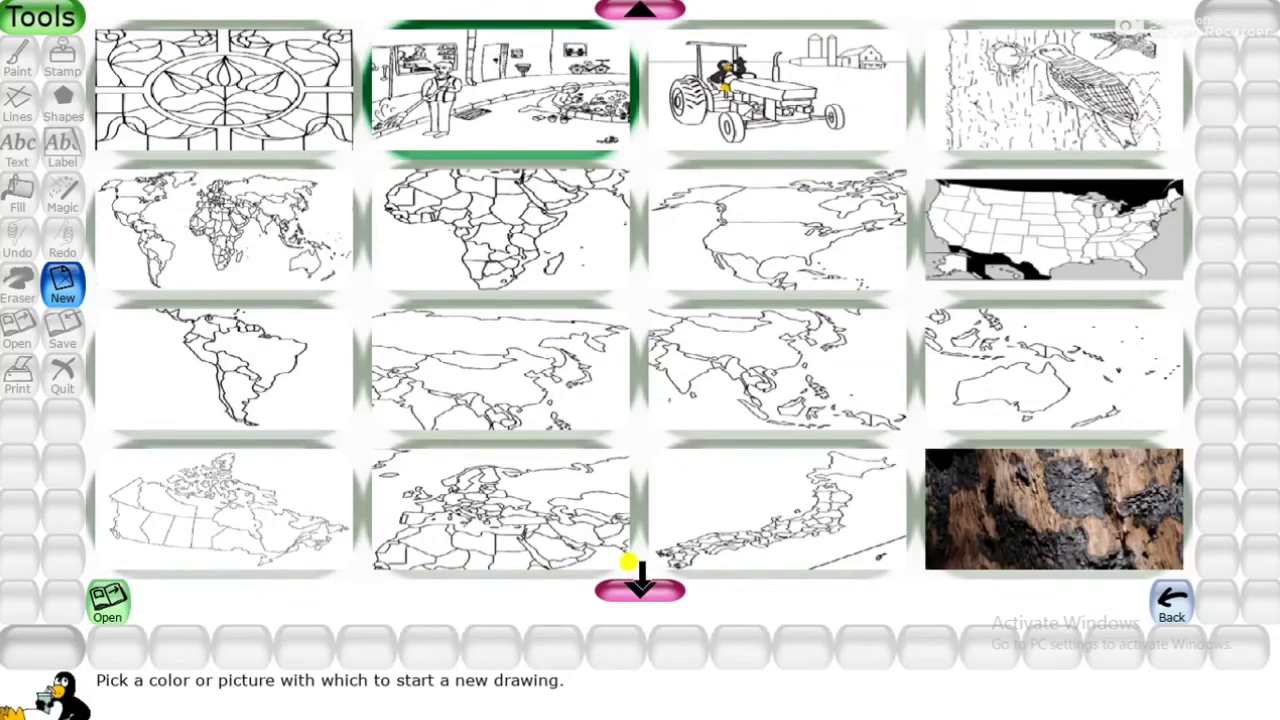
- Start a new drawing from the airplane-and-cloud outline picture
left_click(630, 9)
left_click(630, 9)
left_click(630, 9)
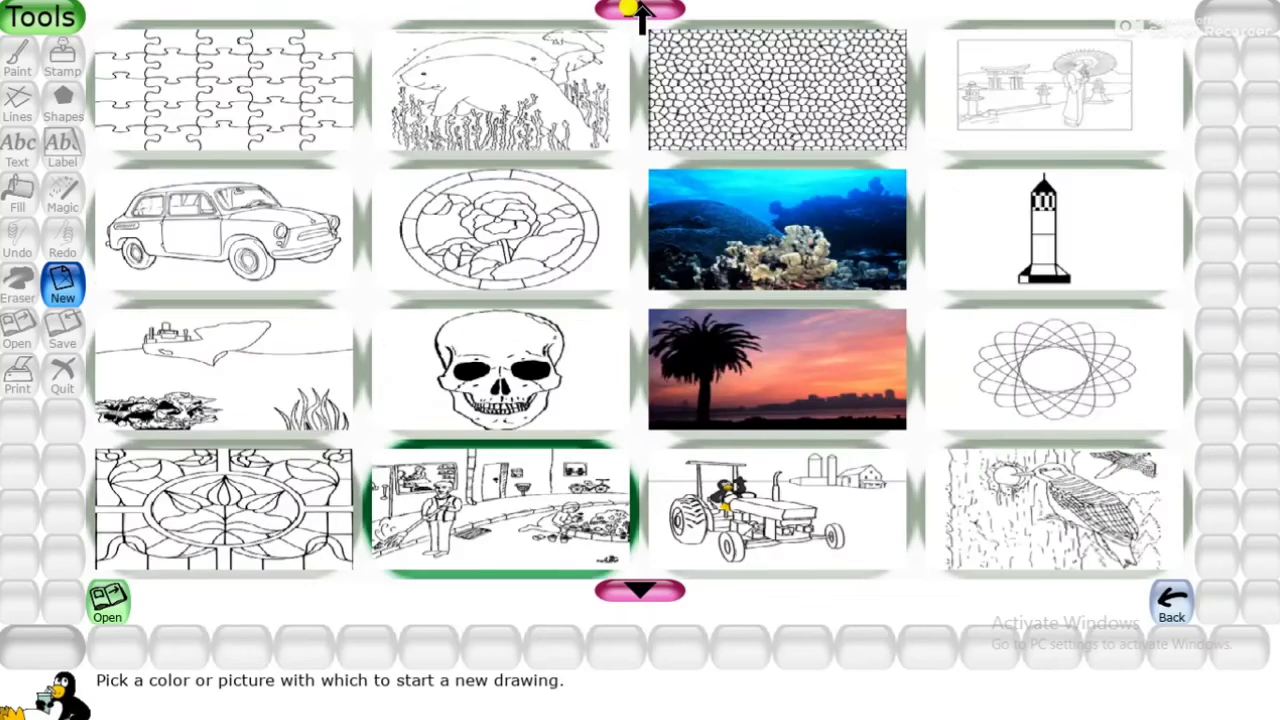
left_click(640, 14)
left_click(640, 14)
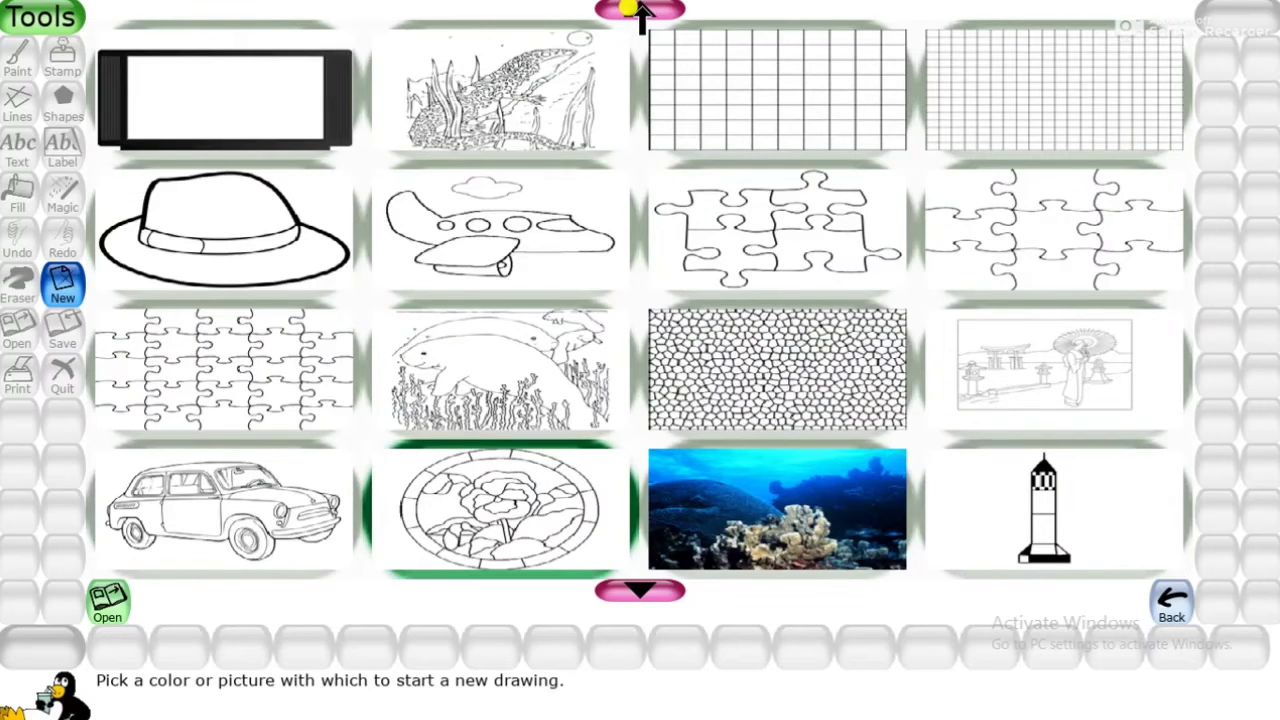
left_click(525, 228)
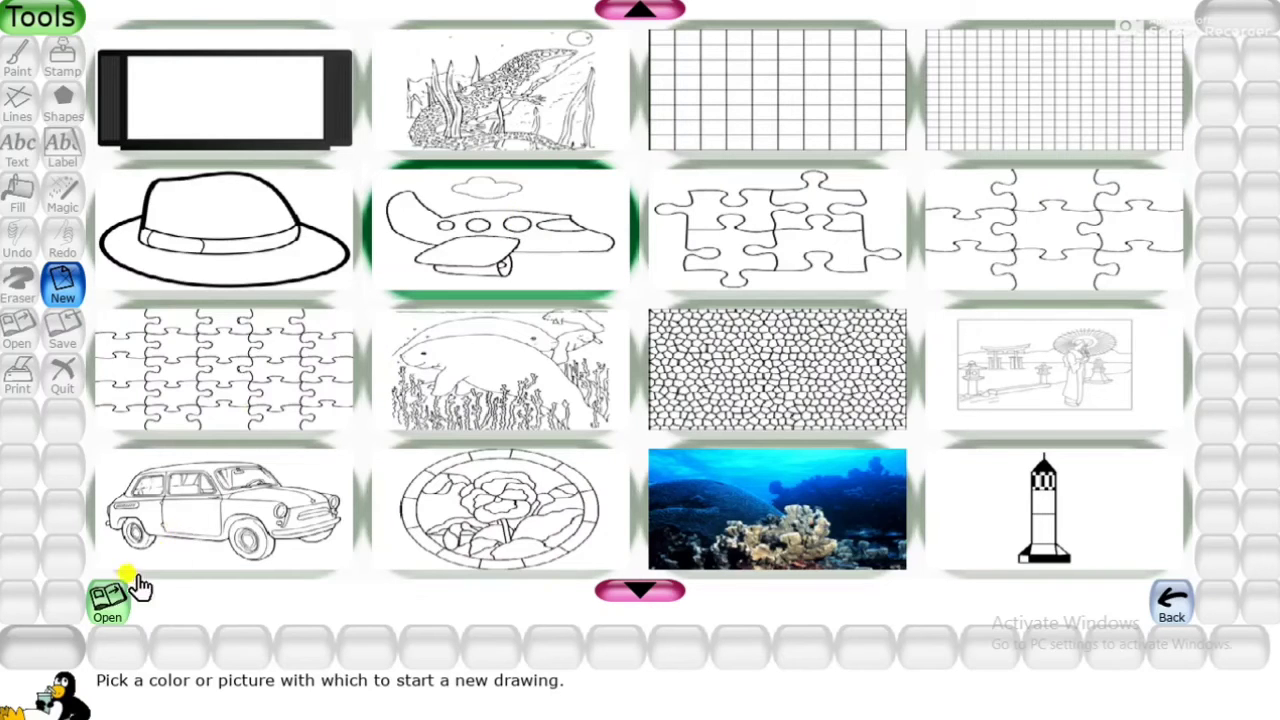
left_click(108, 603)
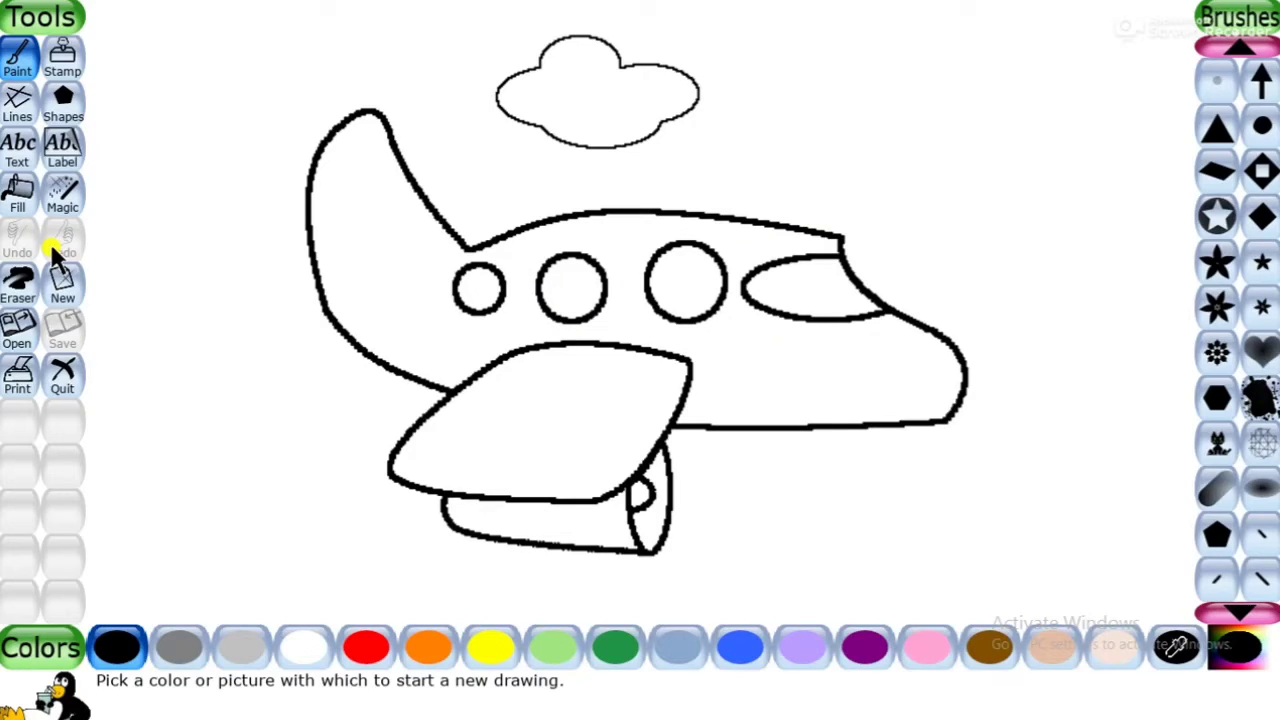
- Fill the airplane's body and tail with blue
left_click(16, 198)
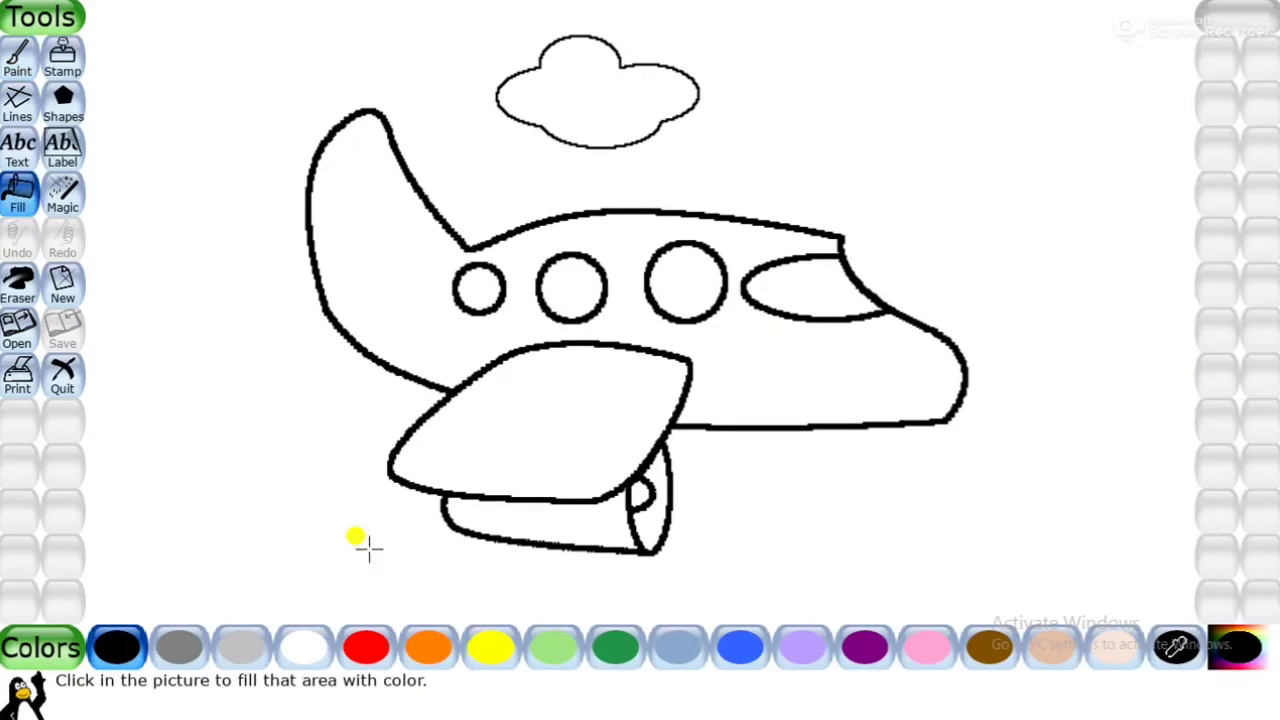
left_click(741, 656)
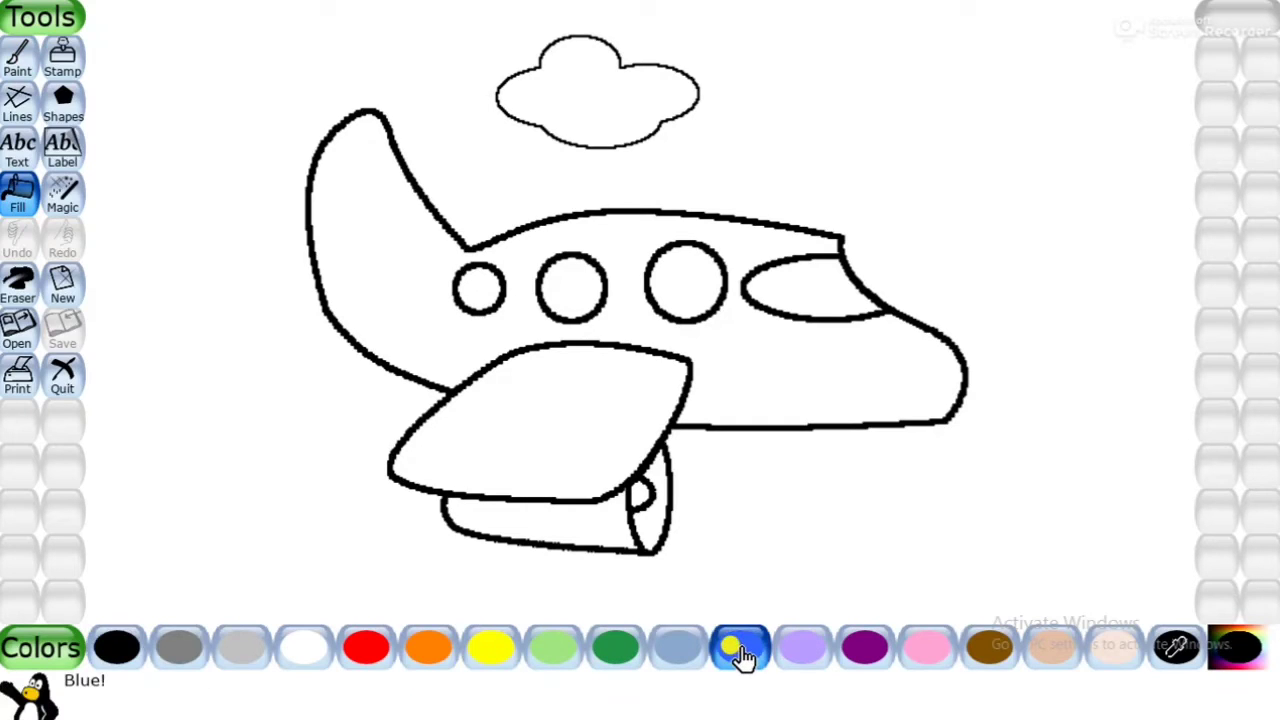
left_click(404, 322)
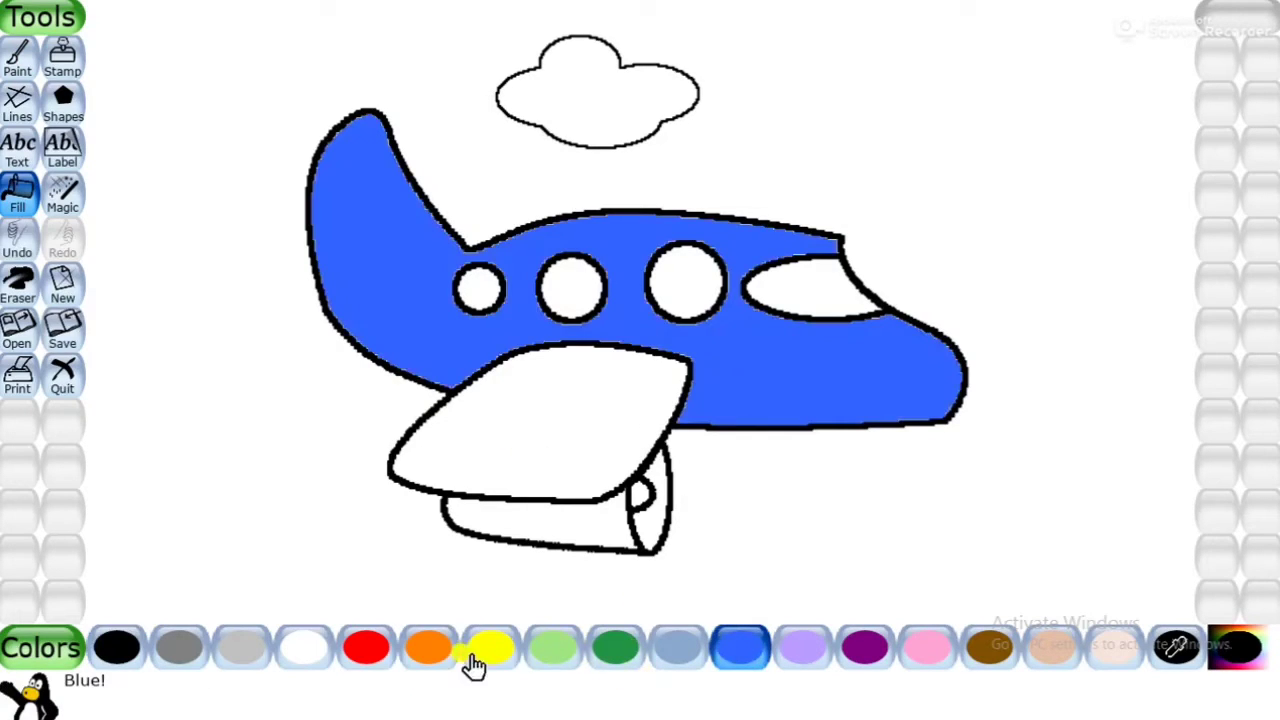
- Fill the airplane's wing, cockpit window and three round windows with pink
left_click(920, 660)
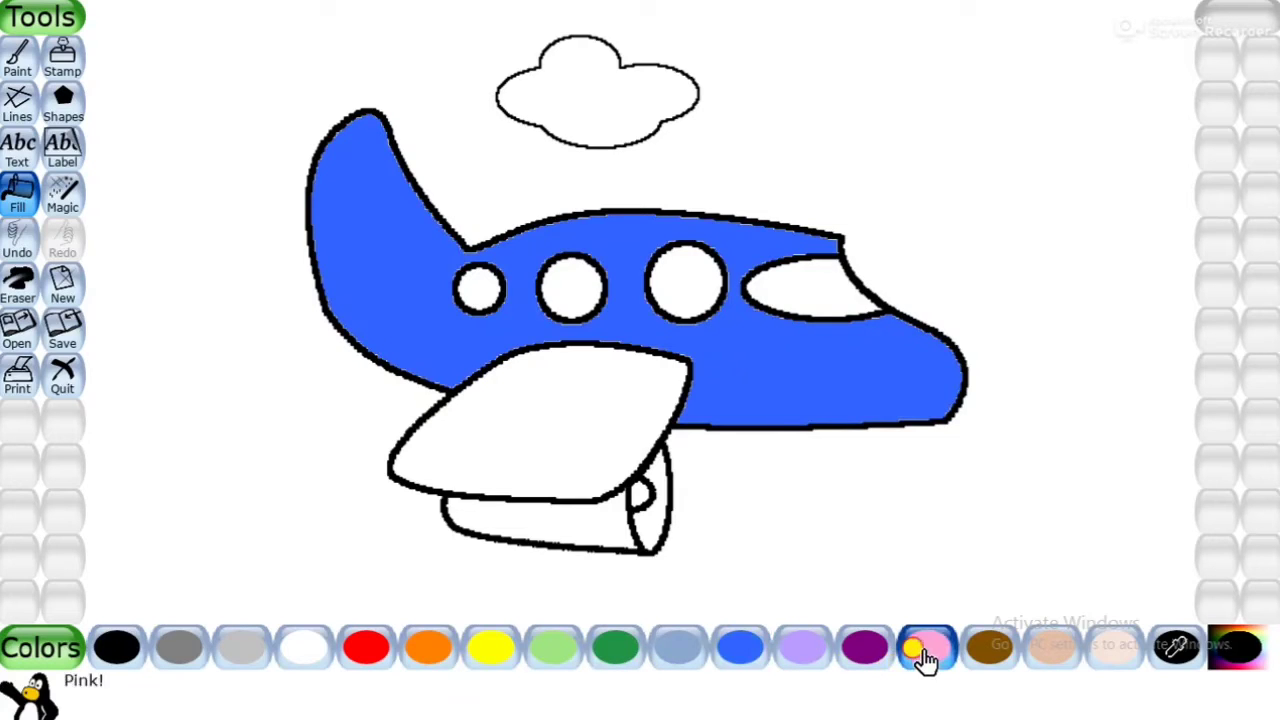
left_click(586, 414)
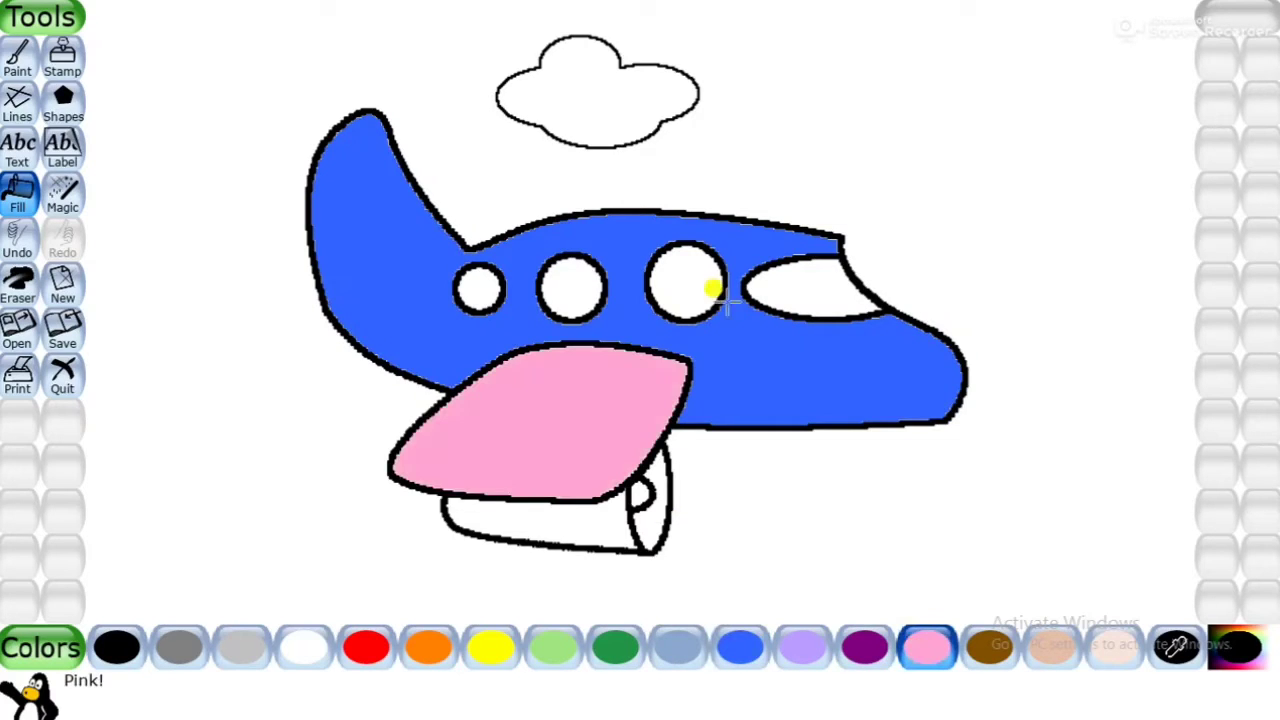
left_click(805, 292)
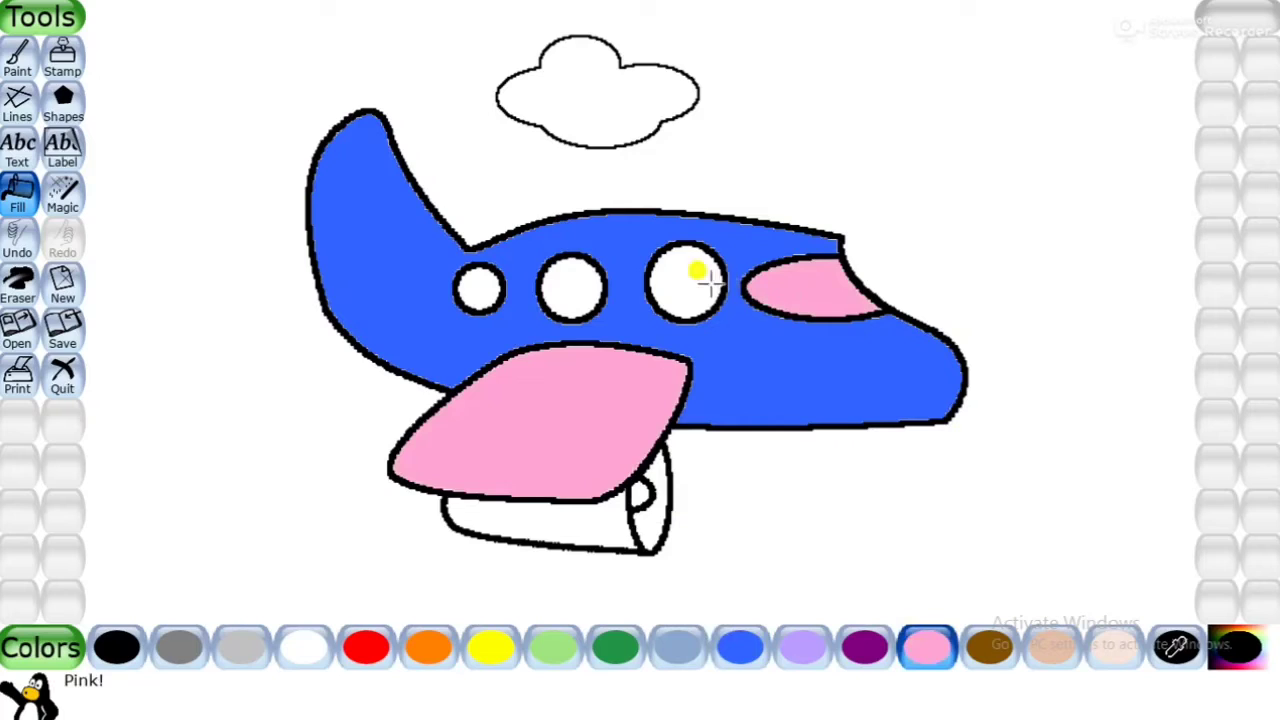
left_click(682, 284)
left_click(572, 280)
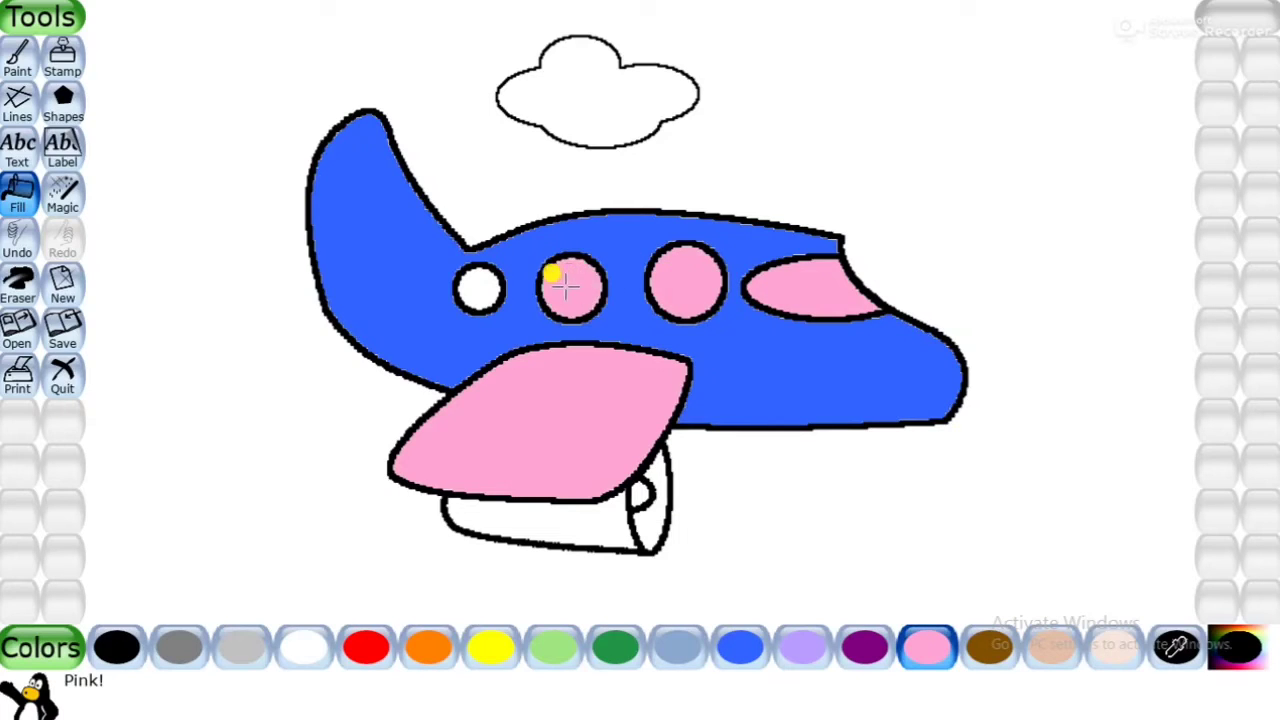
left_click(480, 286)
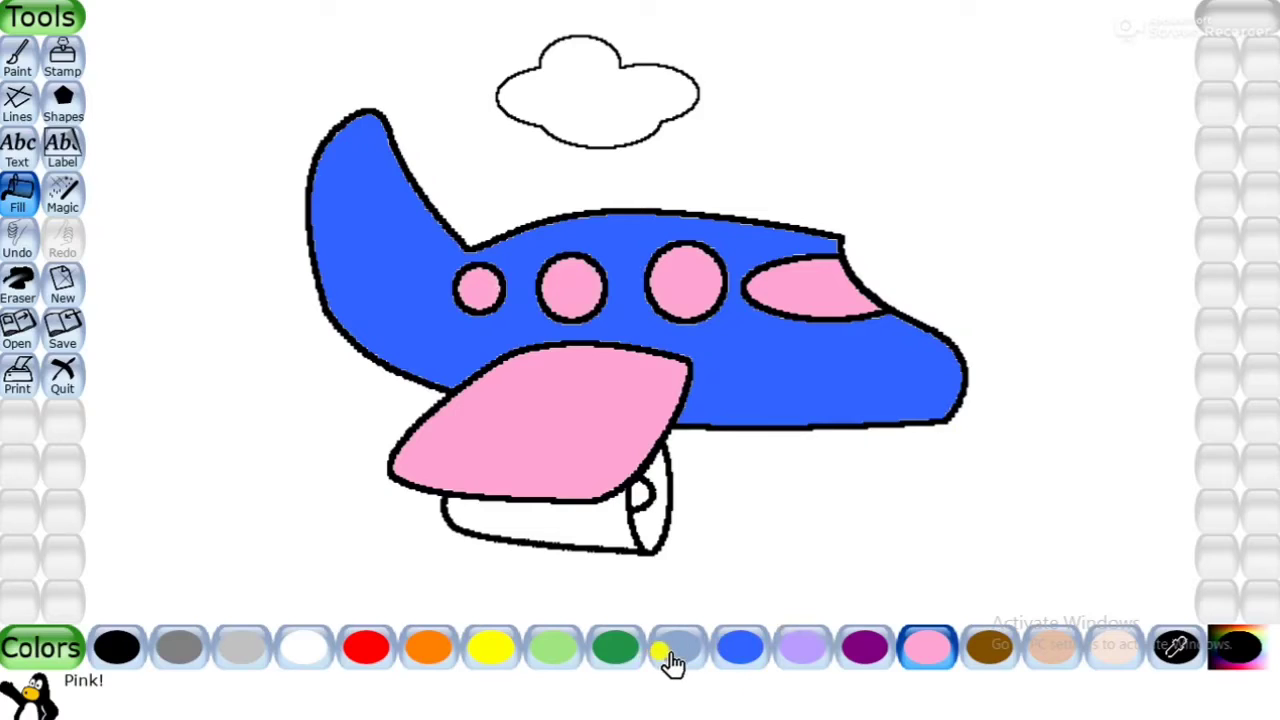
- Fill the side and front of the engine under the wing with light green
left_click(558, 655)
left_click(585, 530)
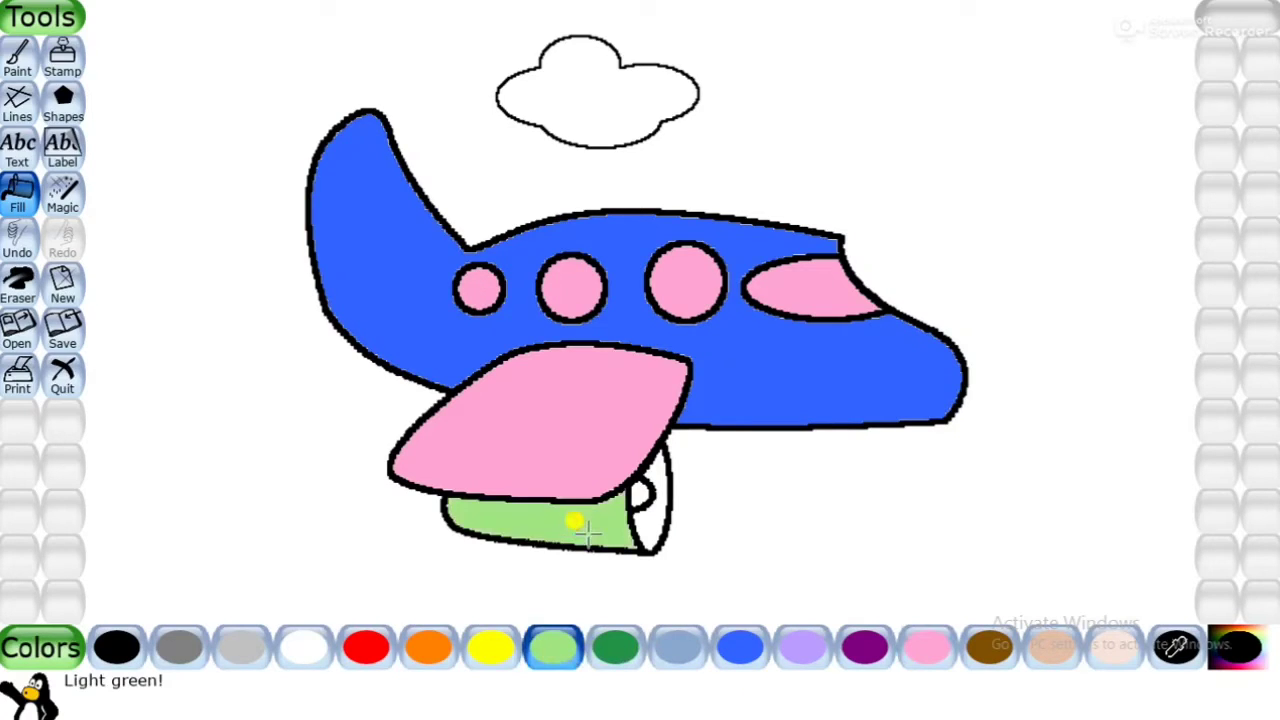
left_click(648, 510)
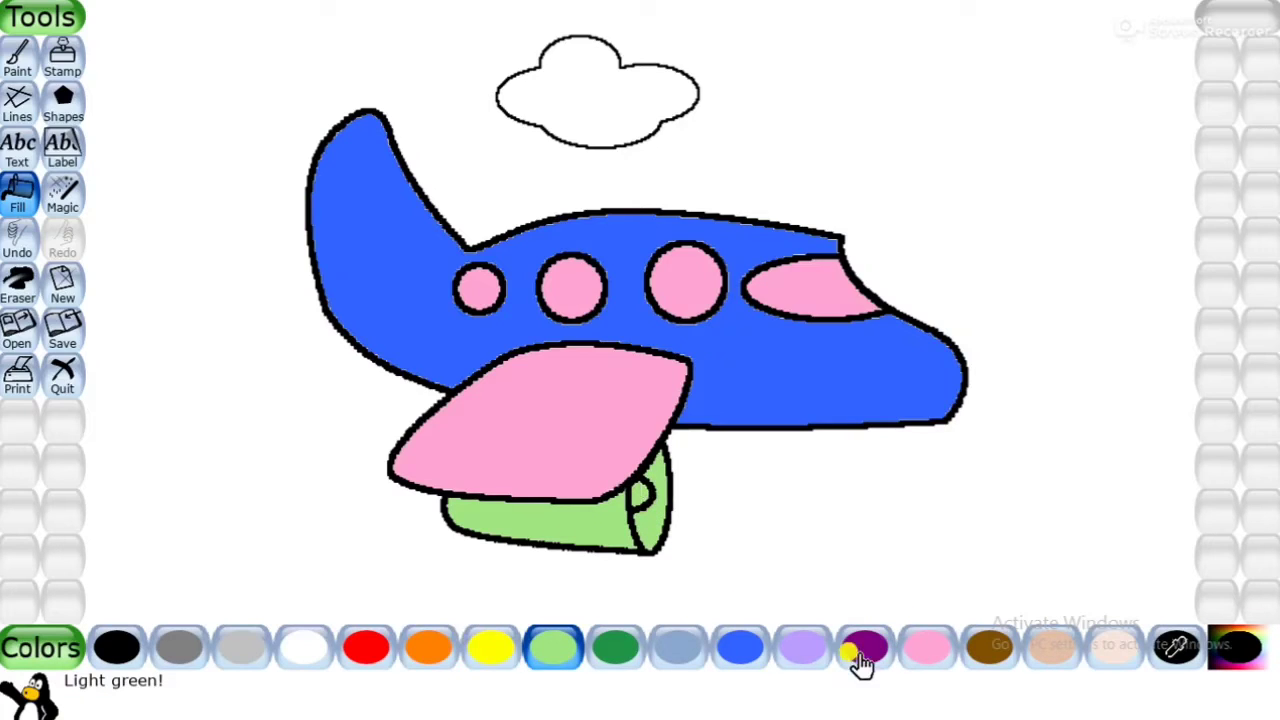
- Fill the cloud with sky blue and the background around the airplane with light grey
left_click(677, 662)
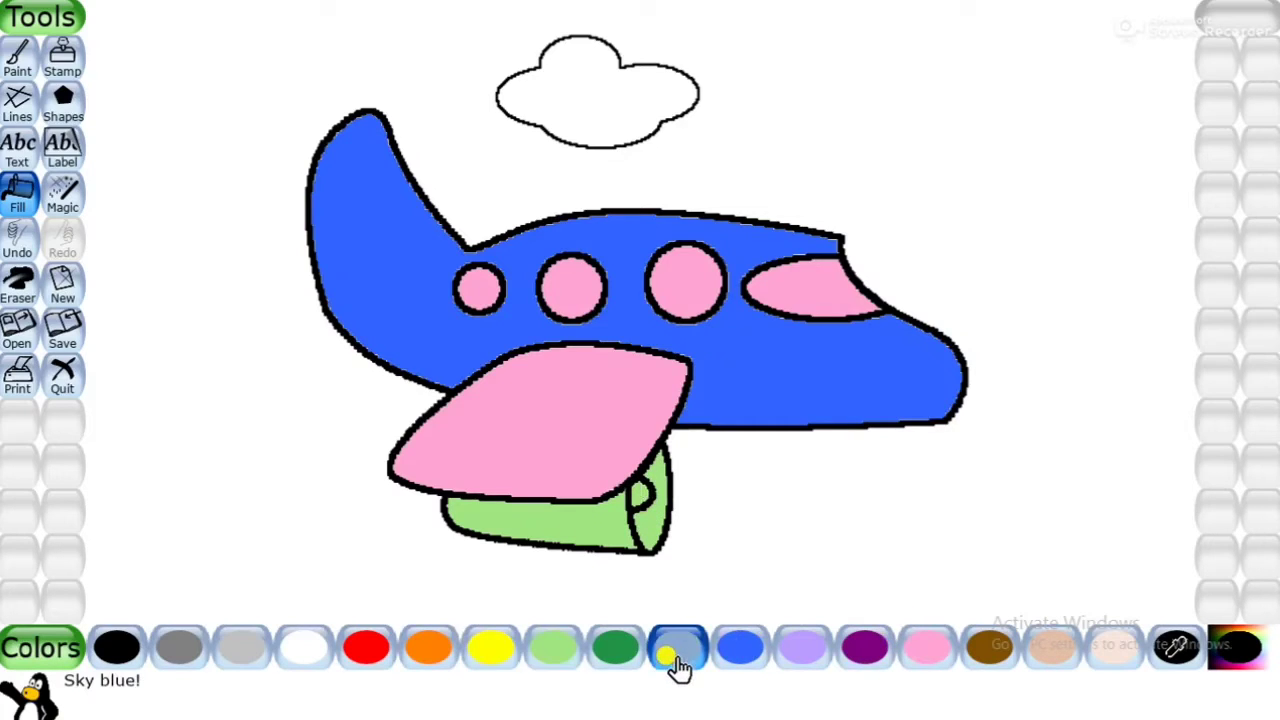
left_click(608, 100)
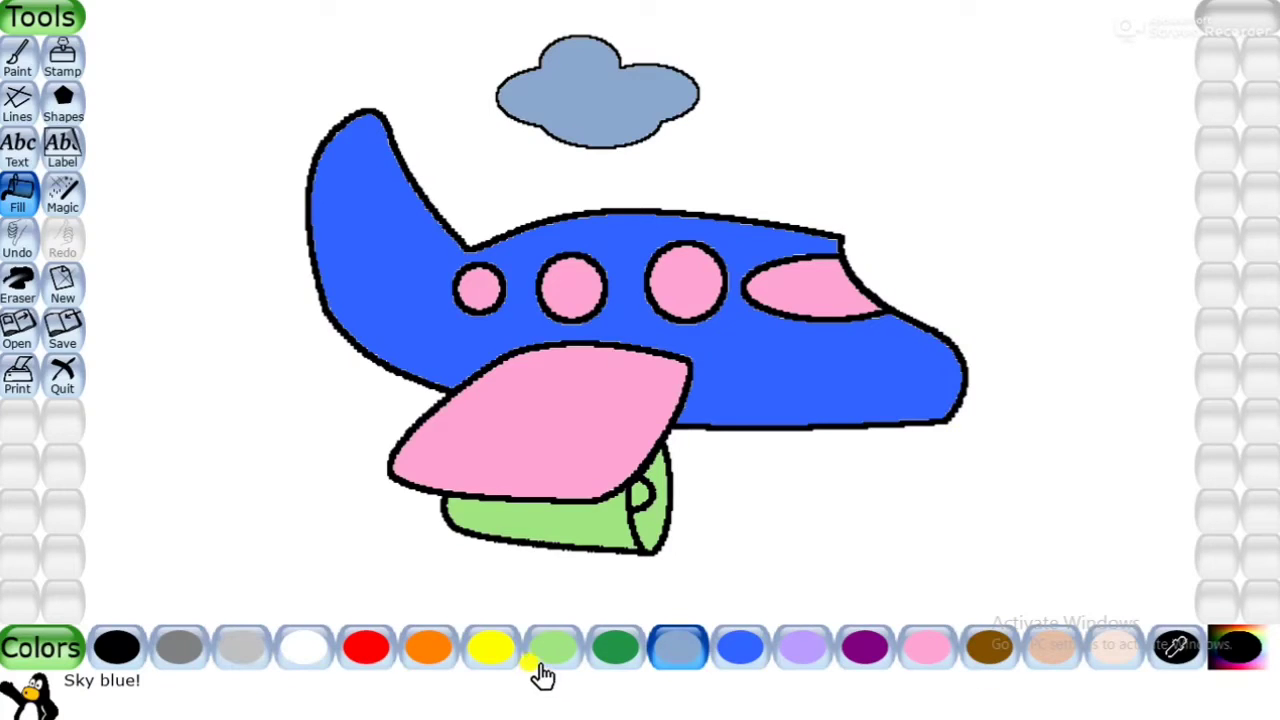
left_click(236, 660)
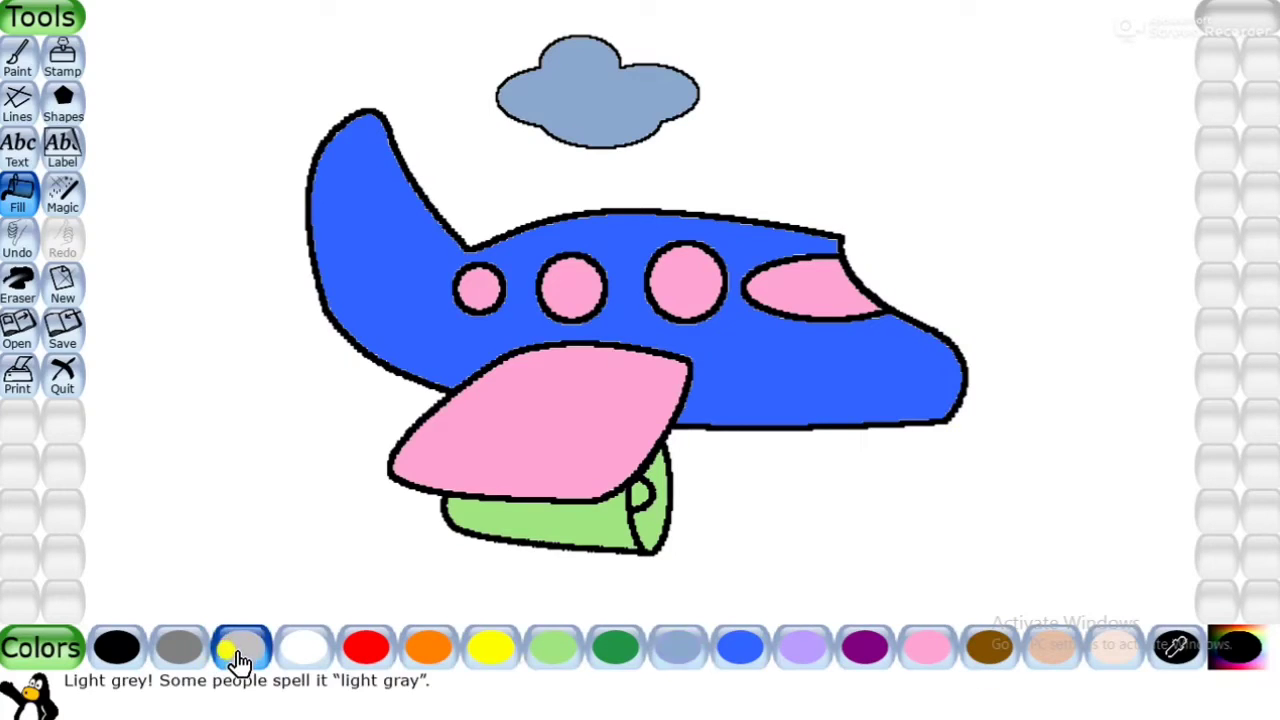
left_click(287, 497)
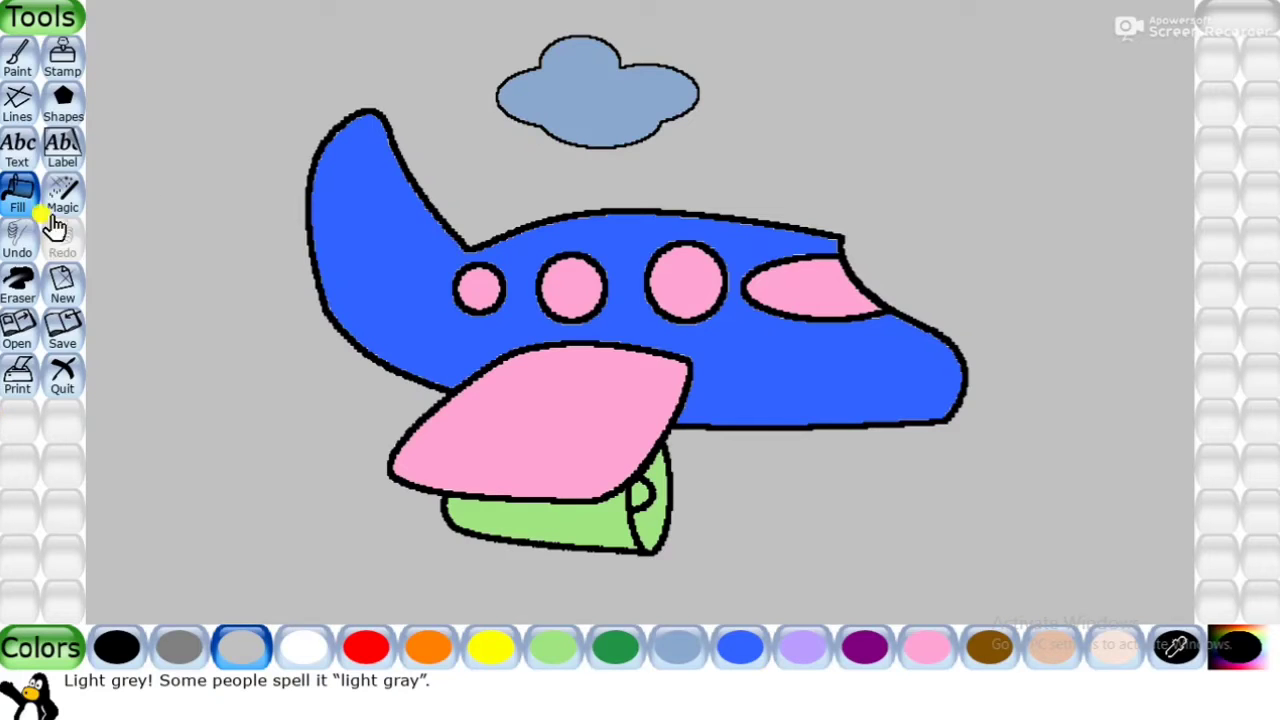
- Start a new drawing on a white background, saving the airplane picture first
left_click(62, 287)
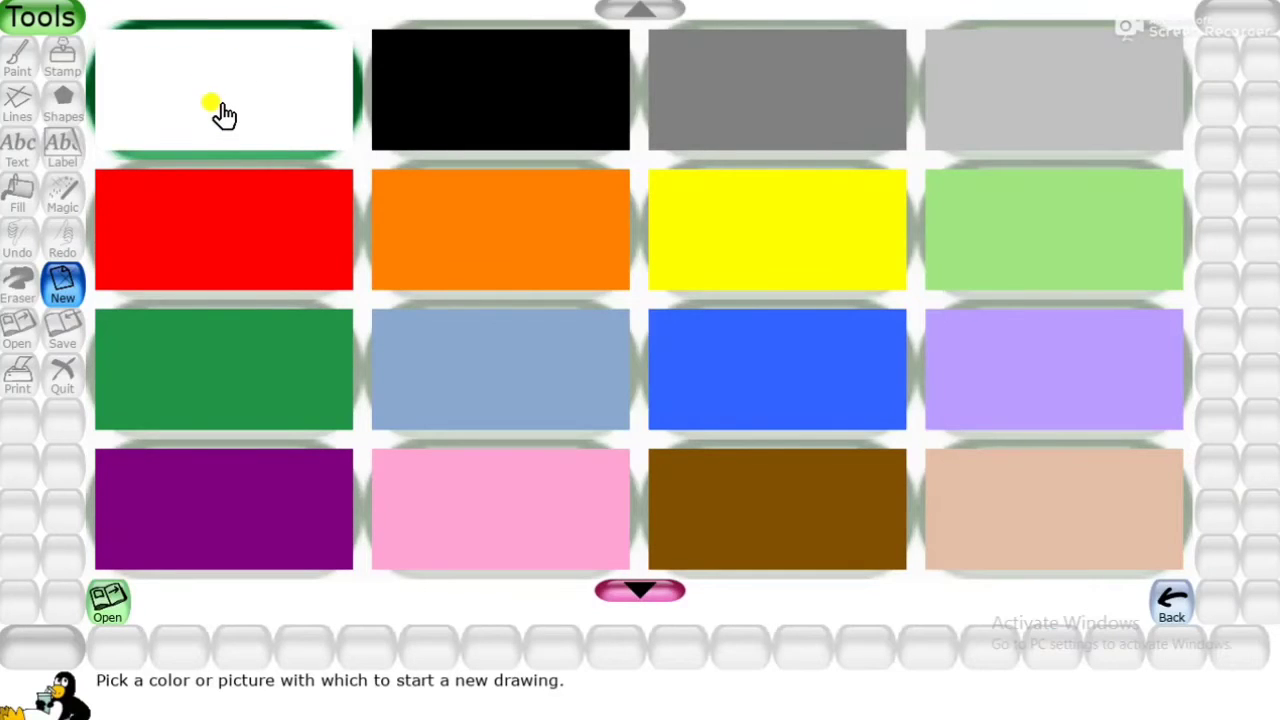
left_click(108, 598)
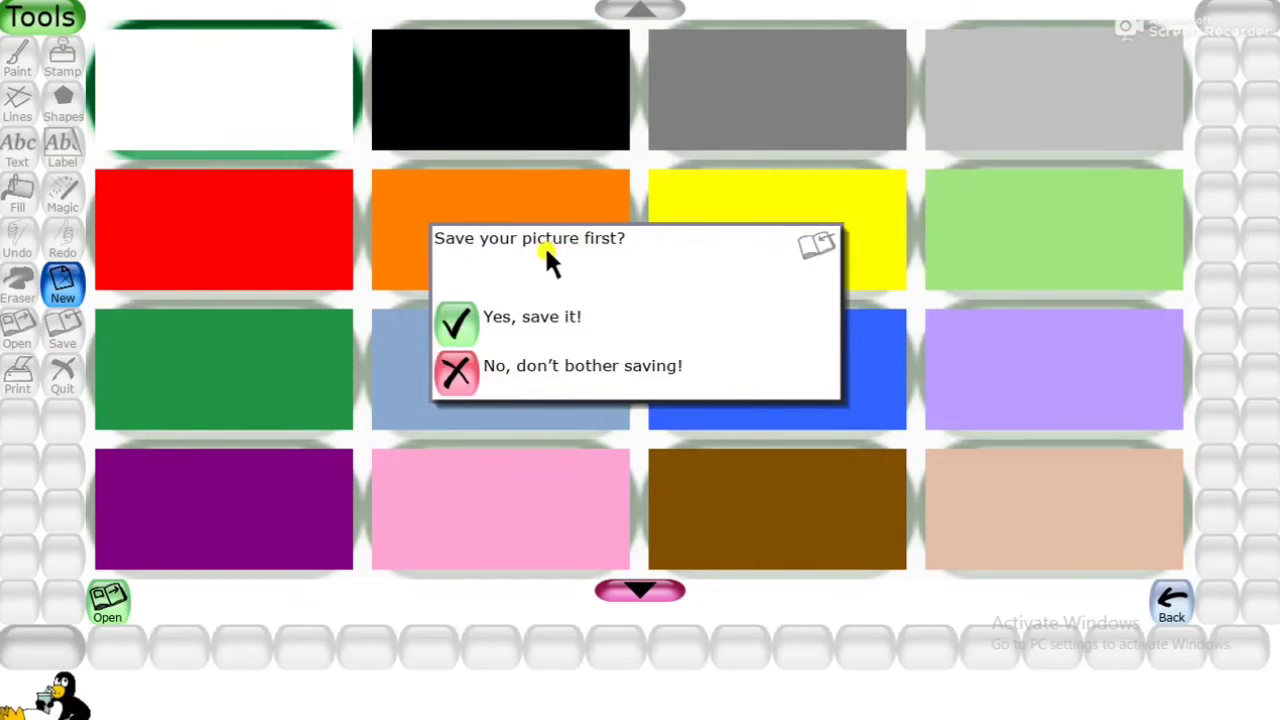
left_click(458, 330)
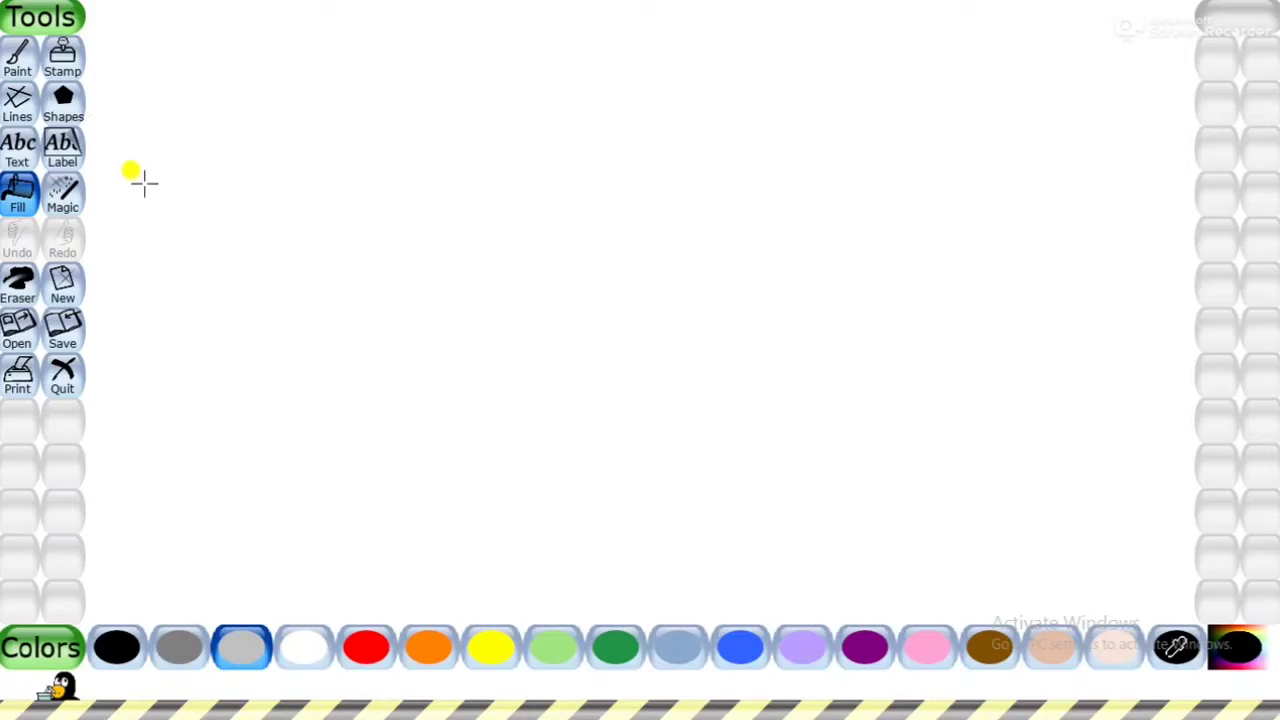
- Paint two light grey hearts side by side near the canvas's upper middle with the heart-shaped brush
left_click(20, 70)
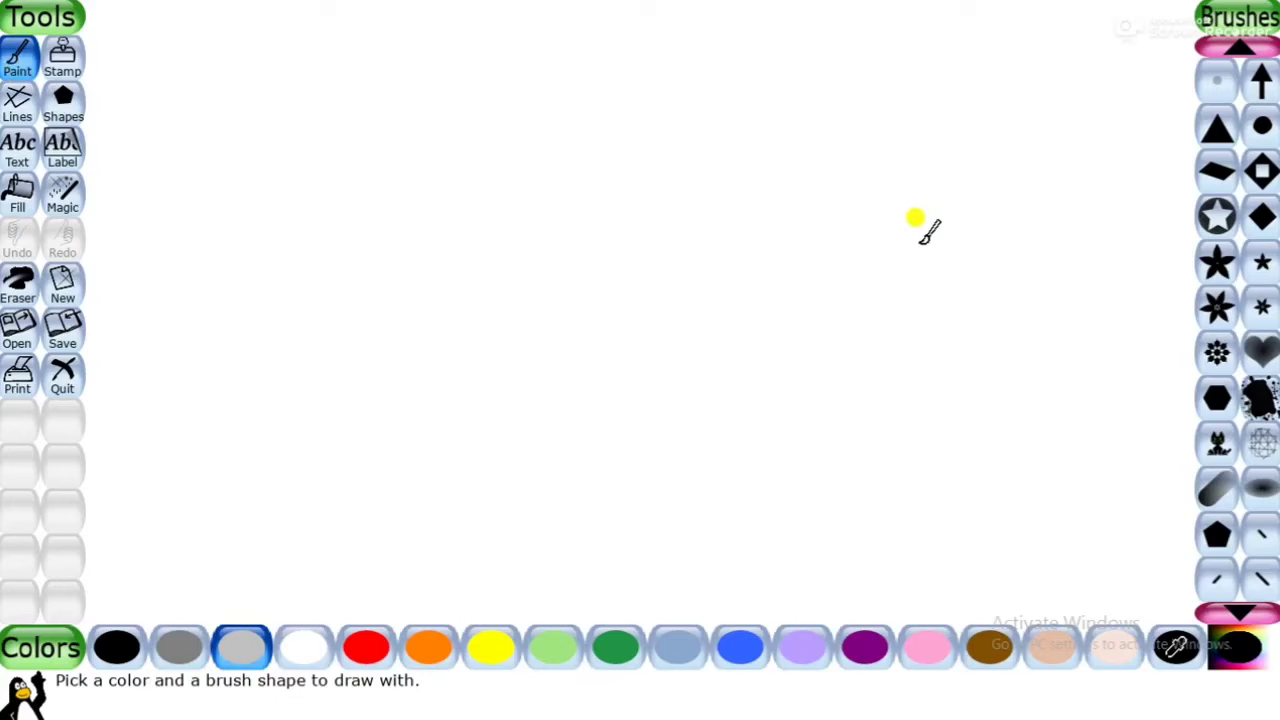
left_click(1262, 355)
left_click(566, 182)
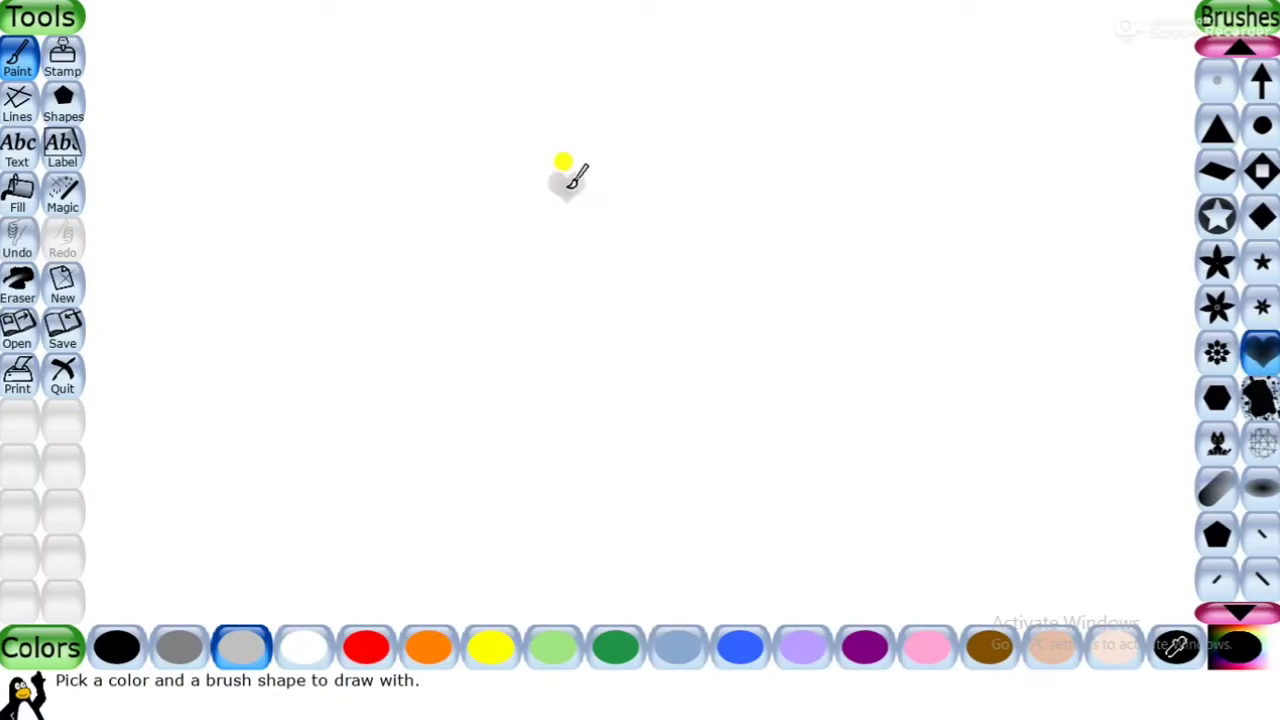
left_click(626, 193)
- Paint two red hearts, one just above the grey hearts and one well to their right
left_click(366, 646)
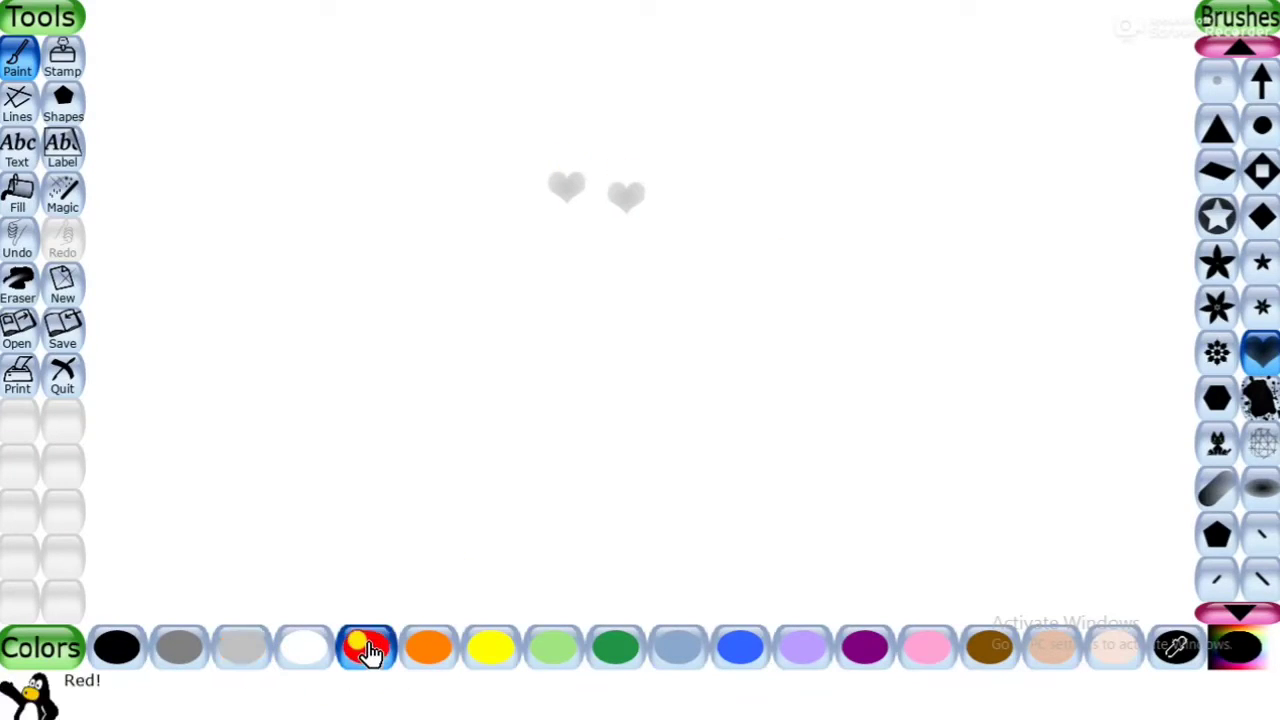
left_click(611, 163)
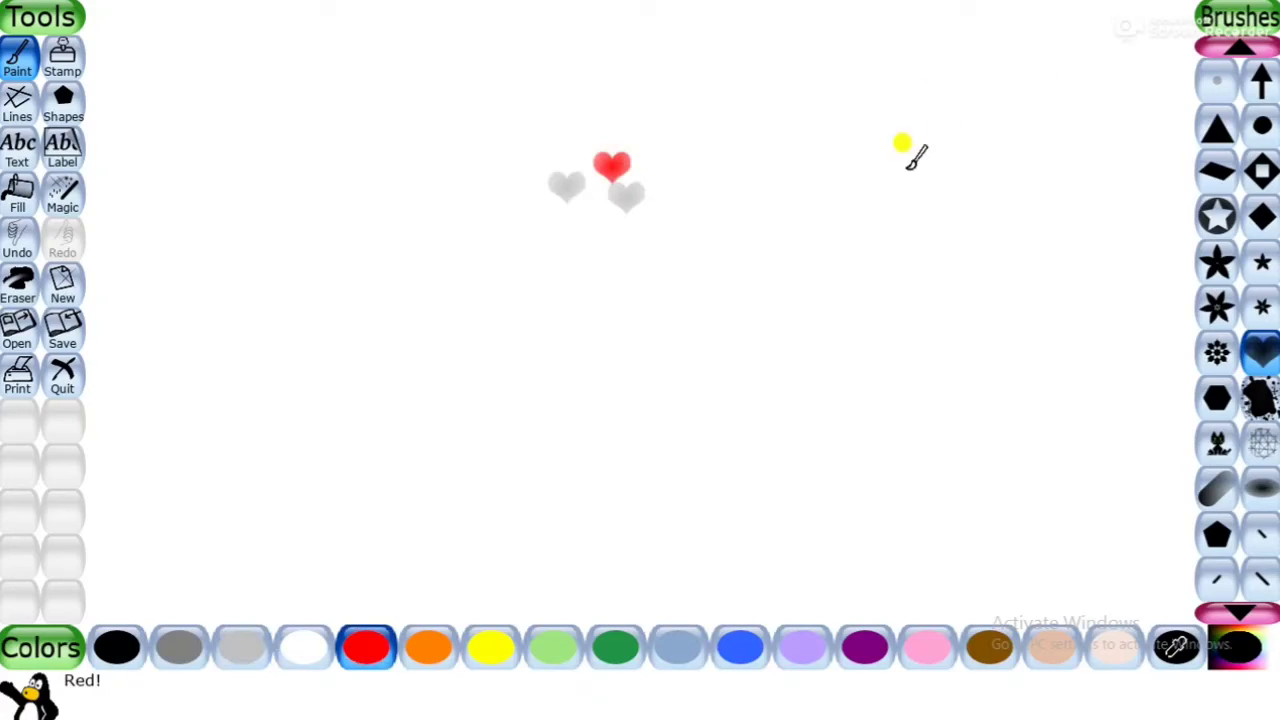
left_click(872, 172)
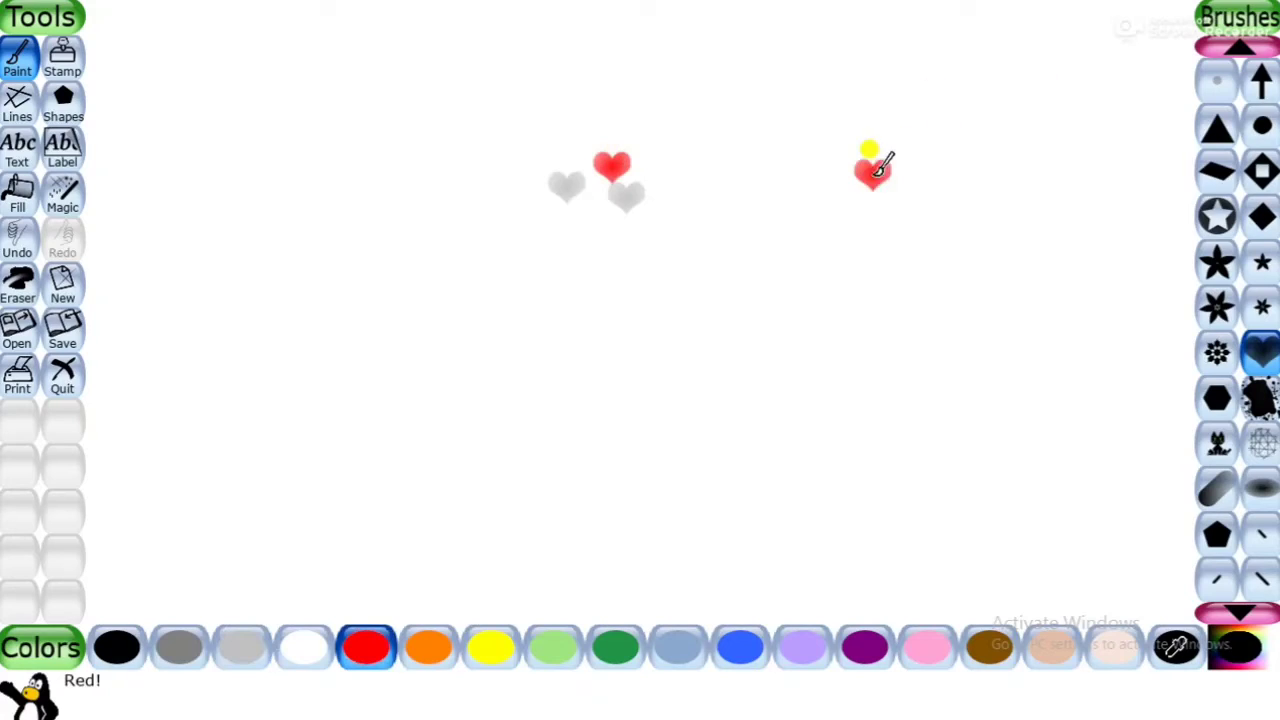
- Paint four separate yellow circled stars and a short yellow arch around the canvas centre with the star-in-circle brush
left_click(1217, 215)
left_click(488, 650)
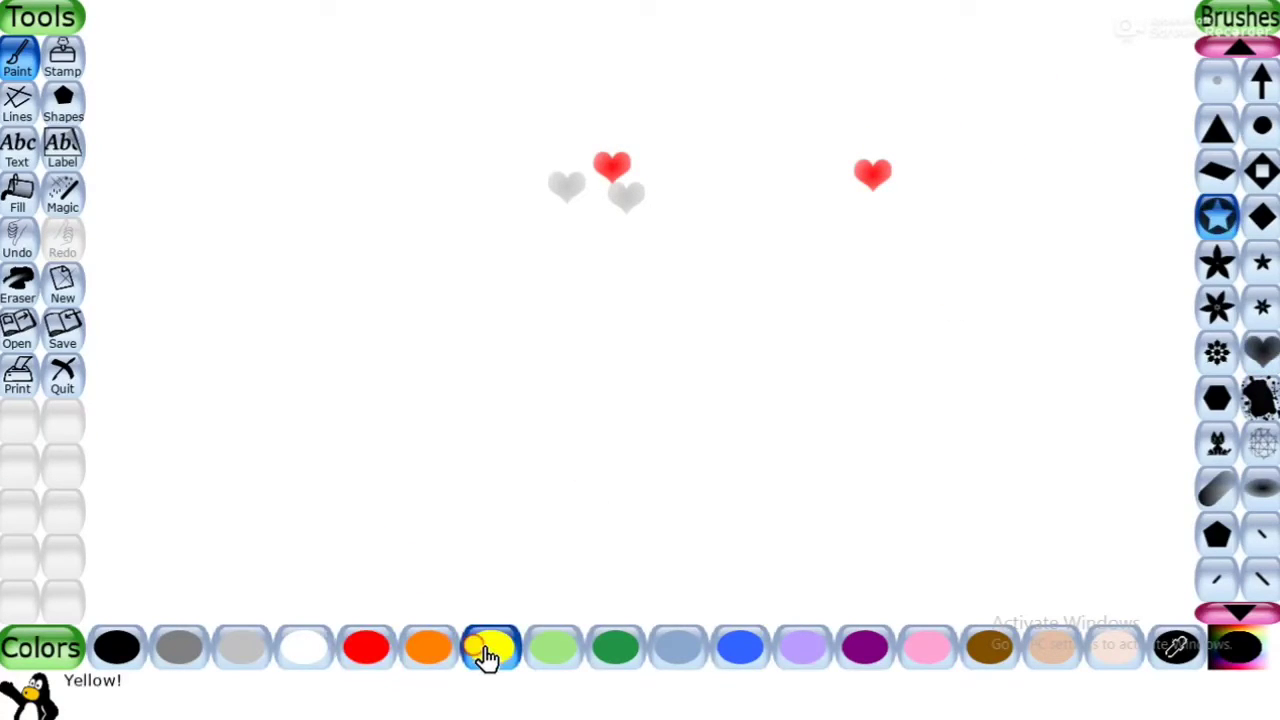
left_click(446, 446)
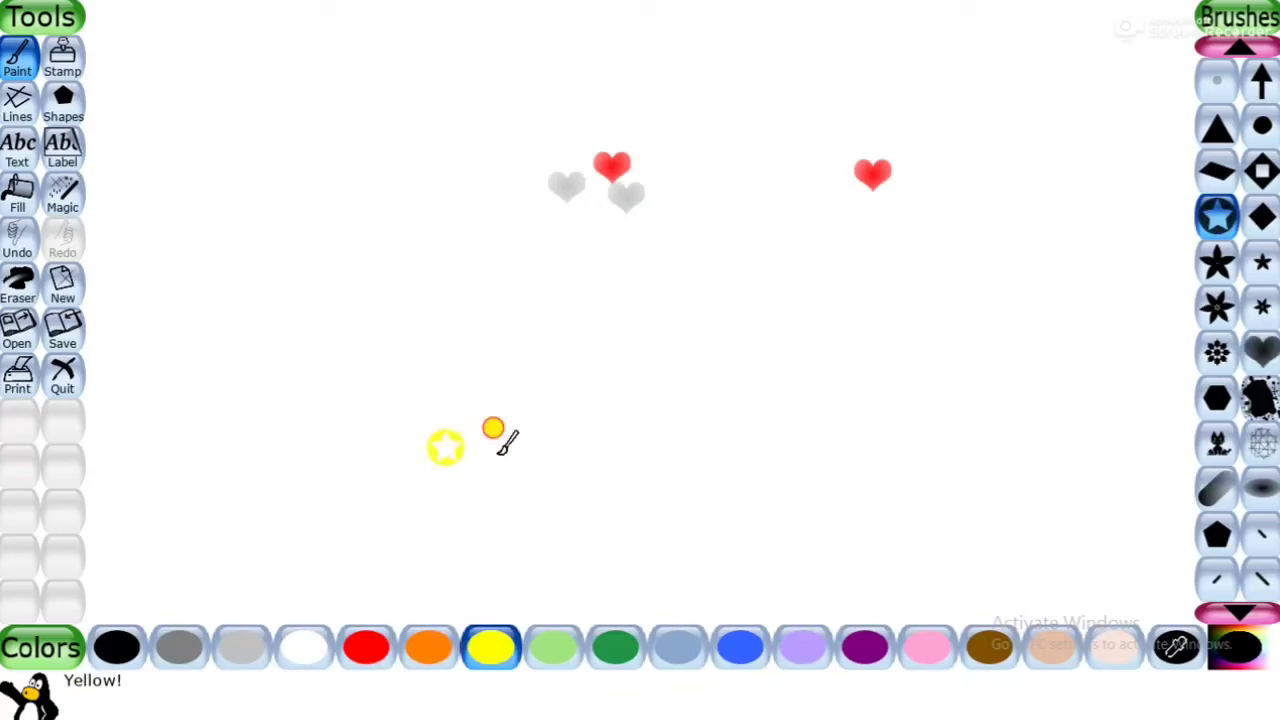
mouse_move(497, 458)
left_mouse_down()
mouse_move(514, 413)
mouse_move(565, 393)
mouse_move(610, 425)
left_mouse_up()
left_click(683, 398)
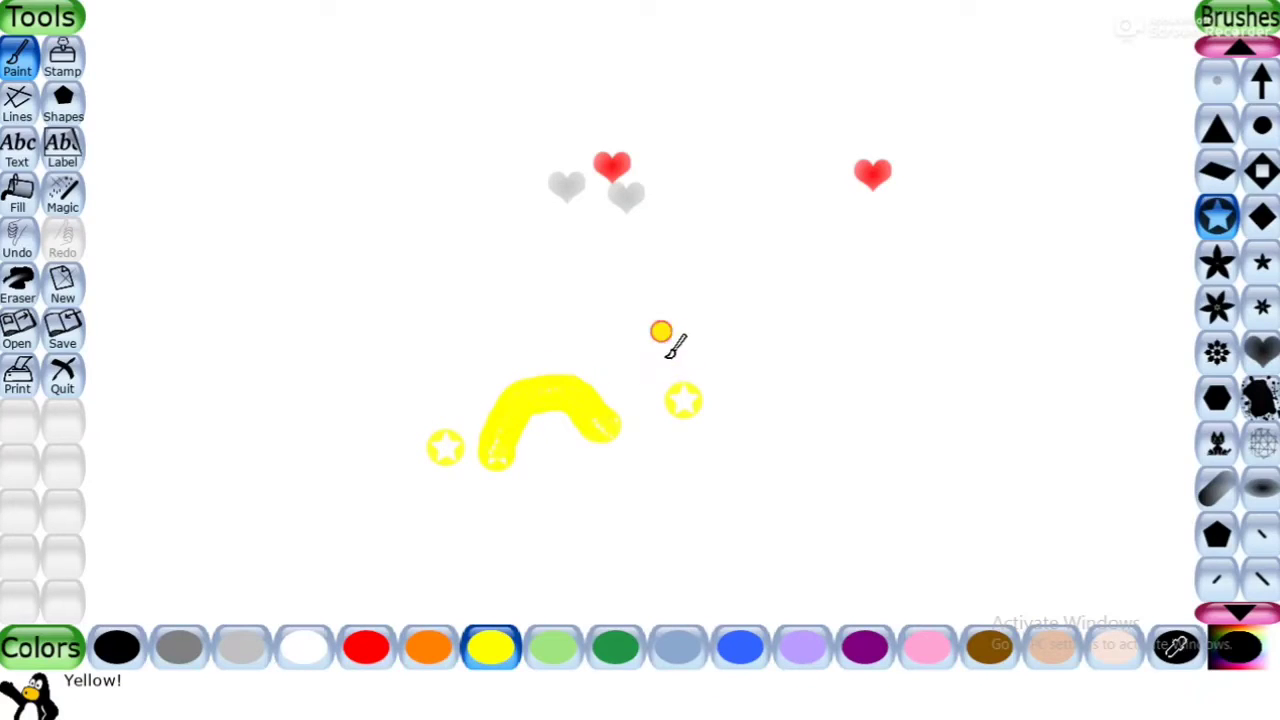
left_click(665, 356)
left_click(613, 332)
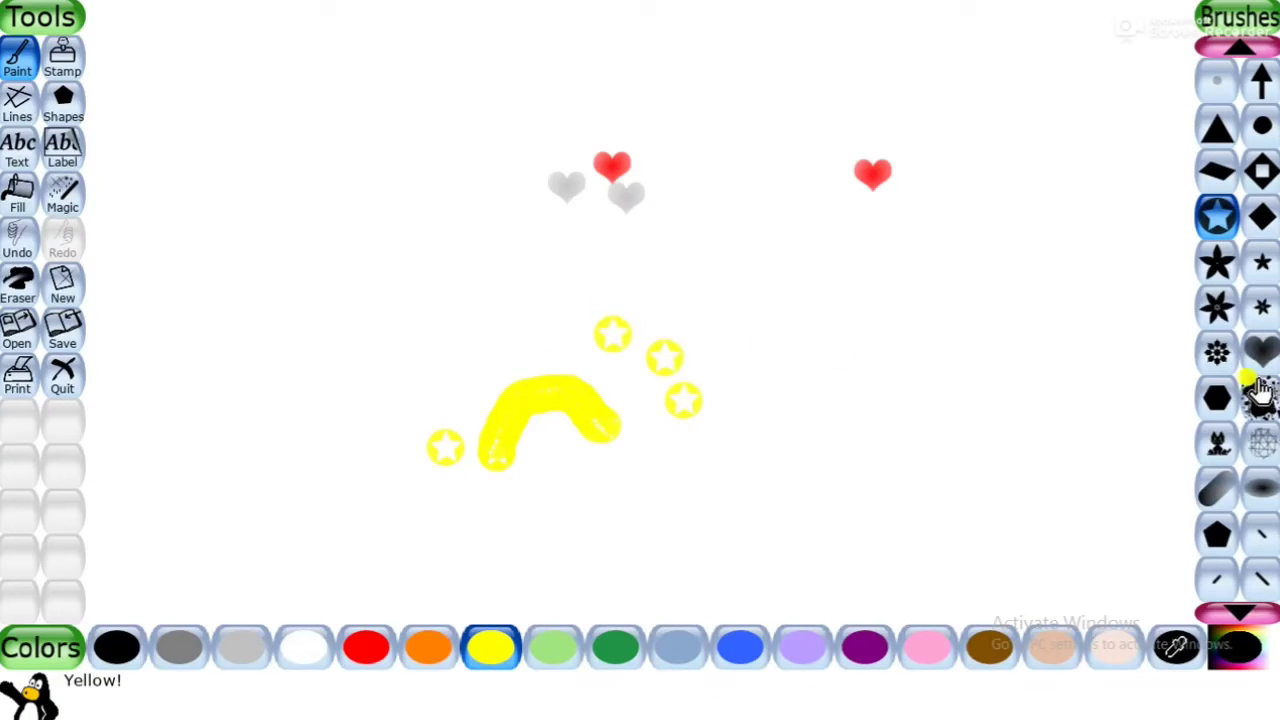
- Paint one yellow flower beside the circled stars and four blue flowers rising to their right with the small eight-petal flower brush
left_click(1216, 352)
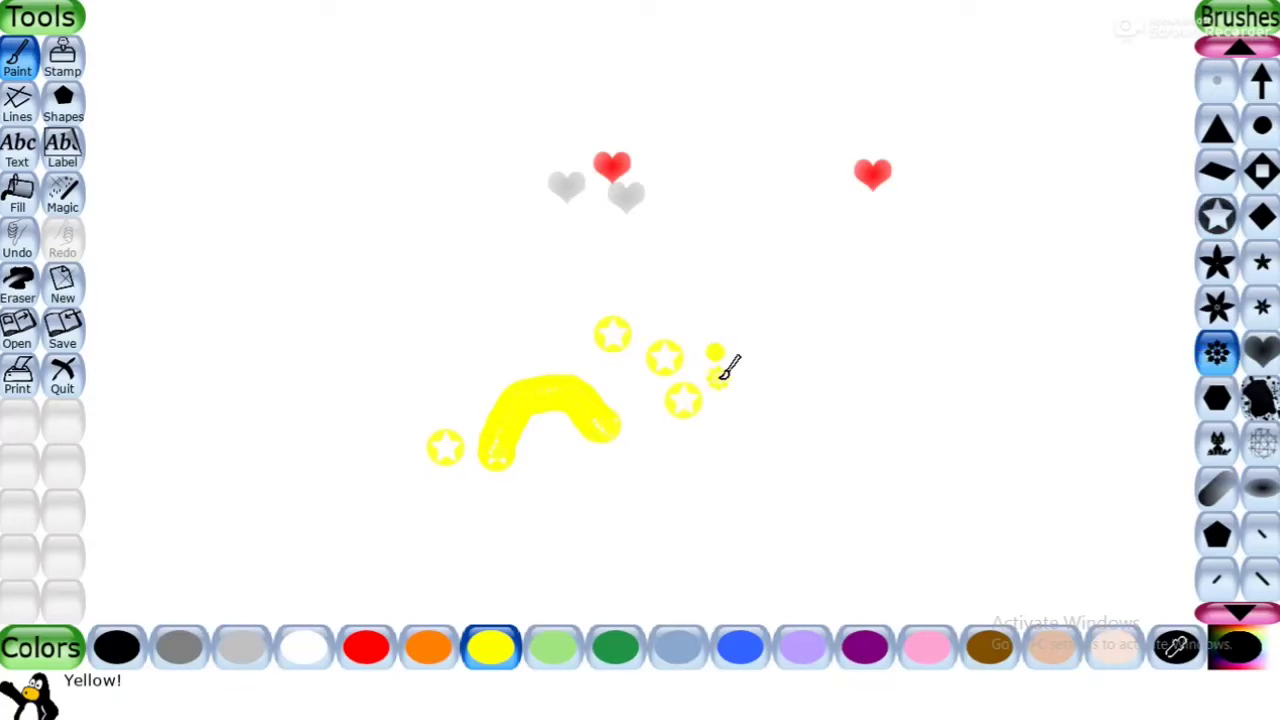
left_click(739, 650)
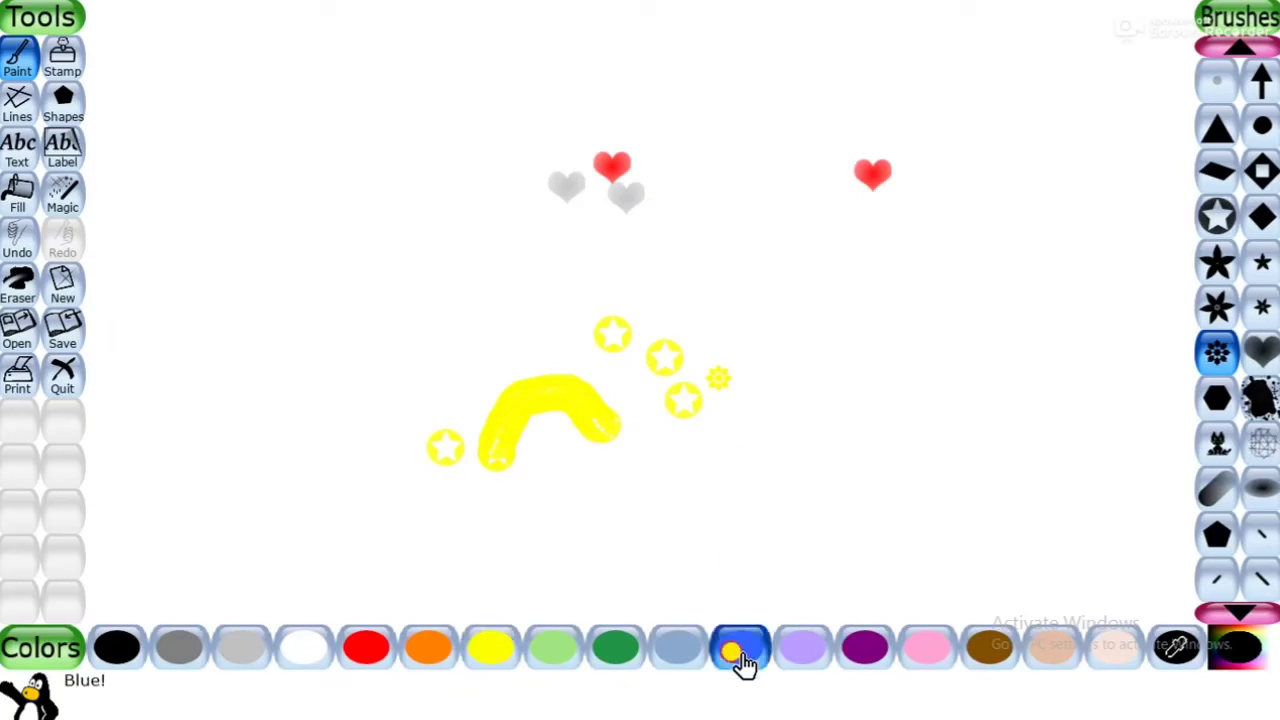
left_click(837, 429)
left_click(882, 362)
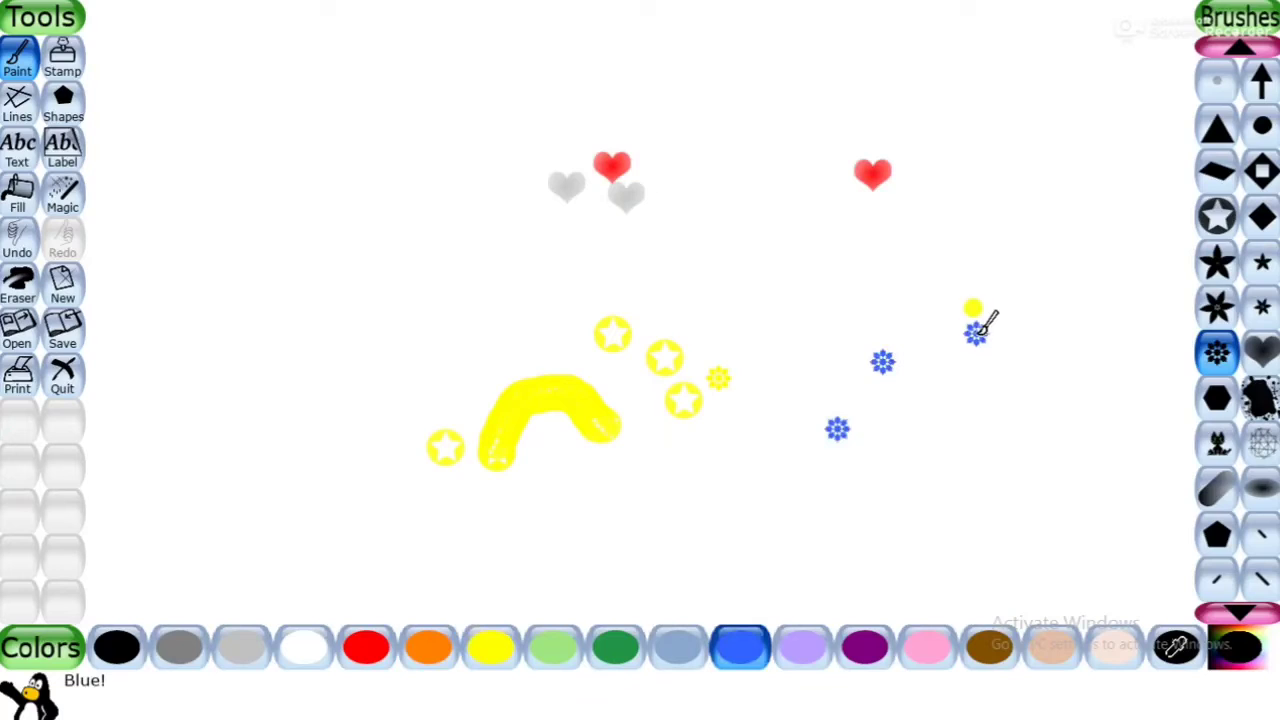
left_click(983, 260)
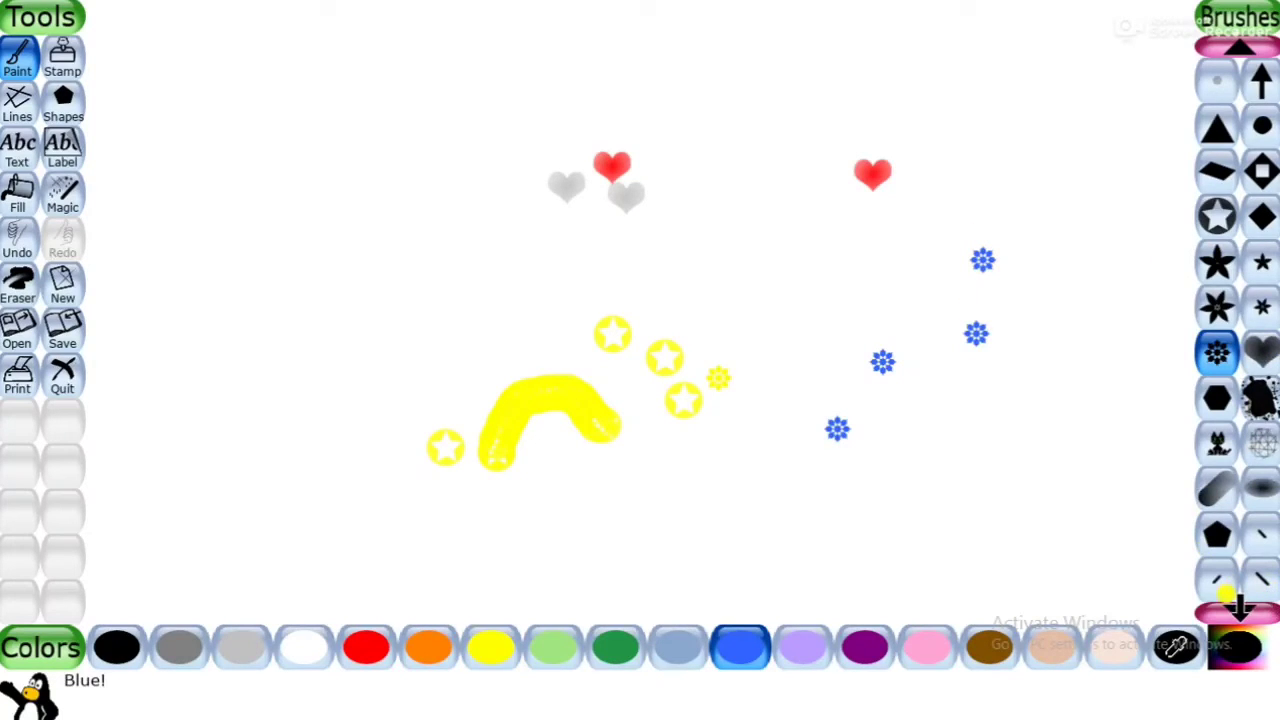
- Paint four separate purple starfish and a long wavy purple line across the upper canvas with the starfish brush
left_click(1227, 597)
left_click(1227, 597)
left_click(1227, 597)
left_click(1227, 597)
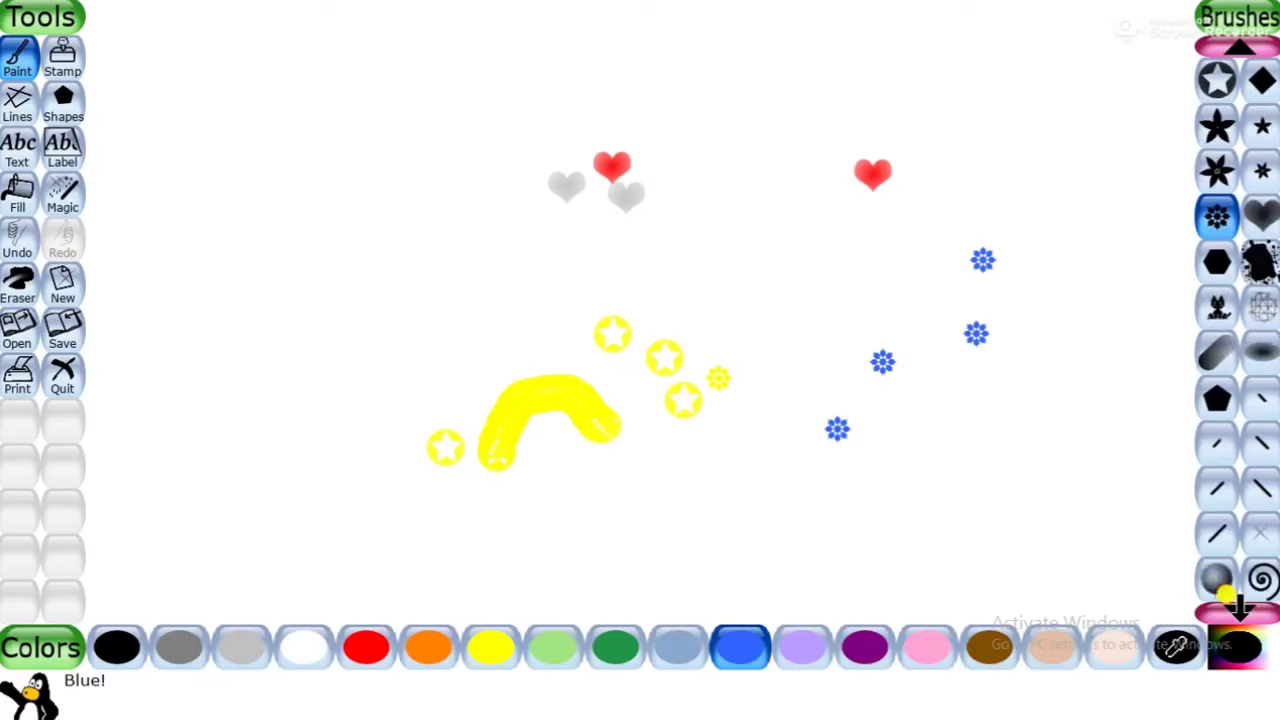
left_click(1227, 597)
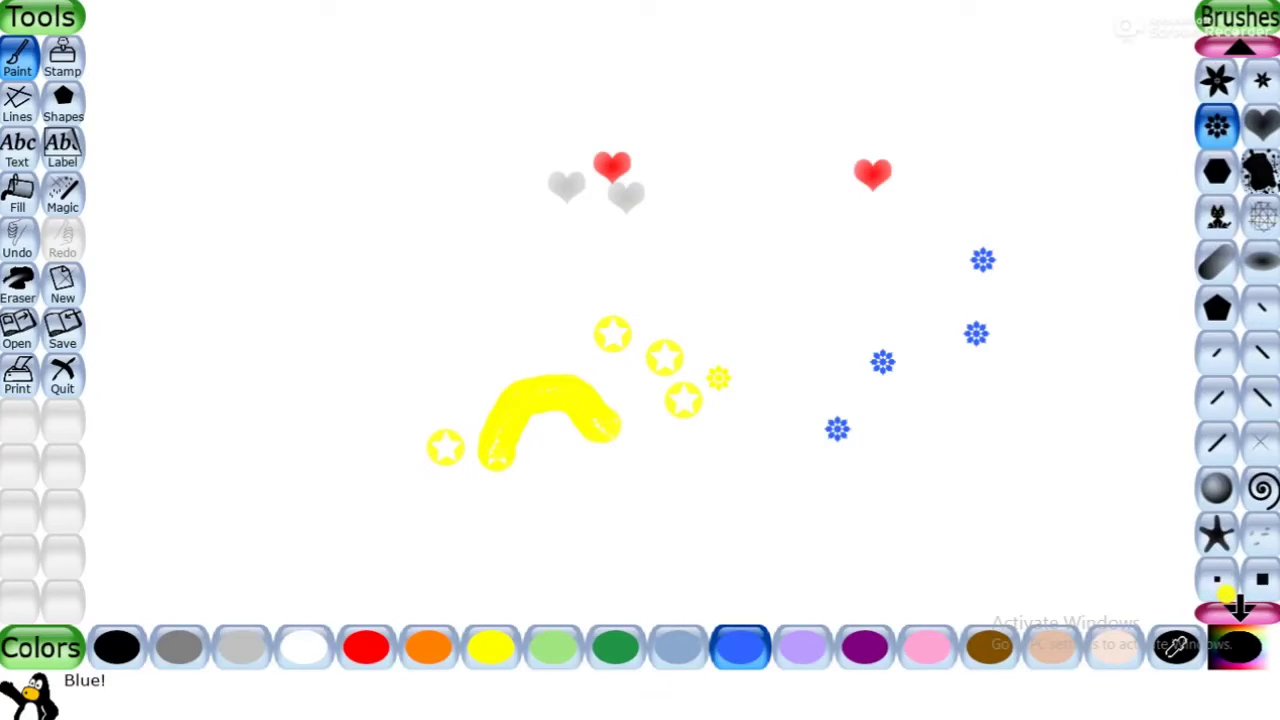
left_click(1217, 537)
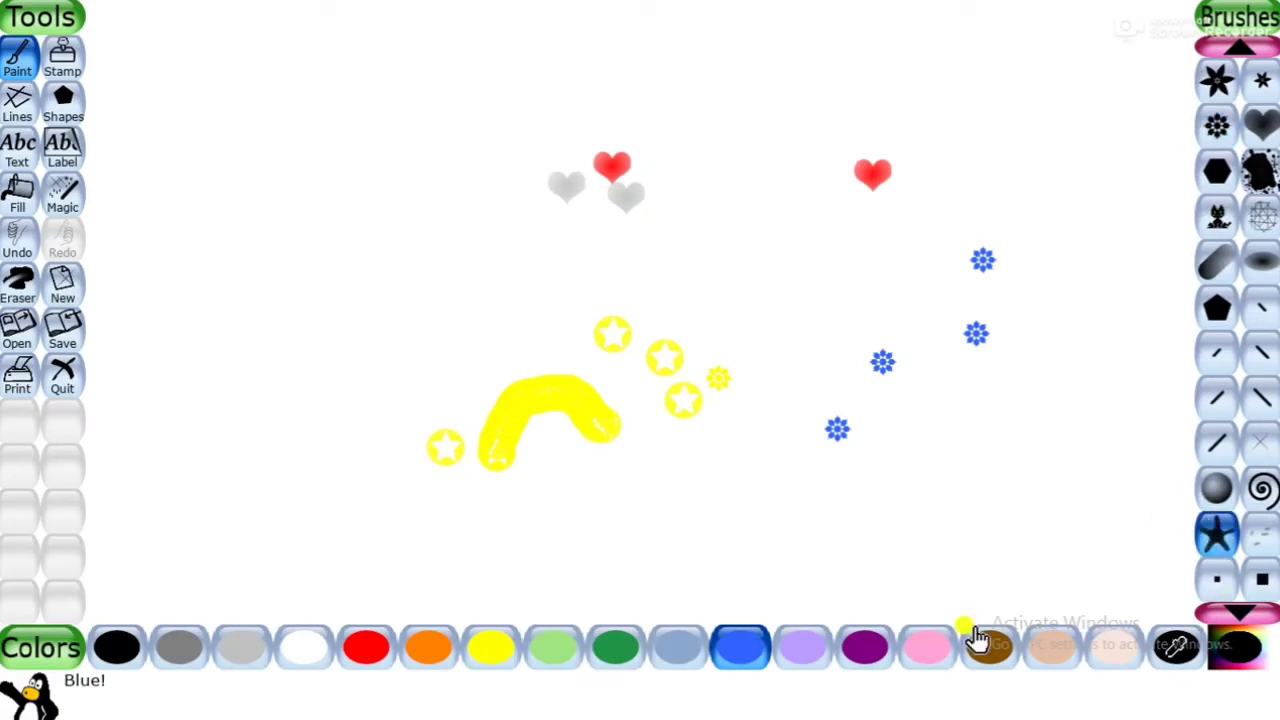
left_click(860, 655)
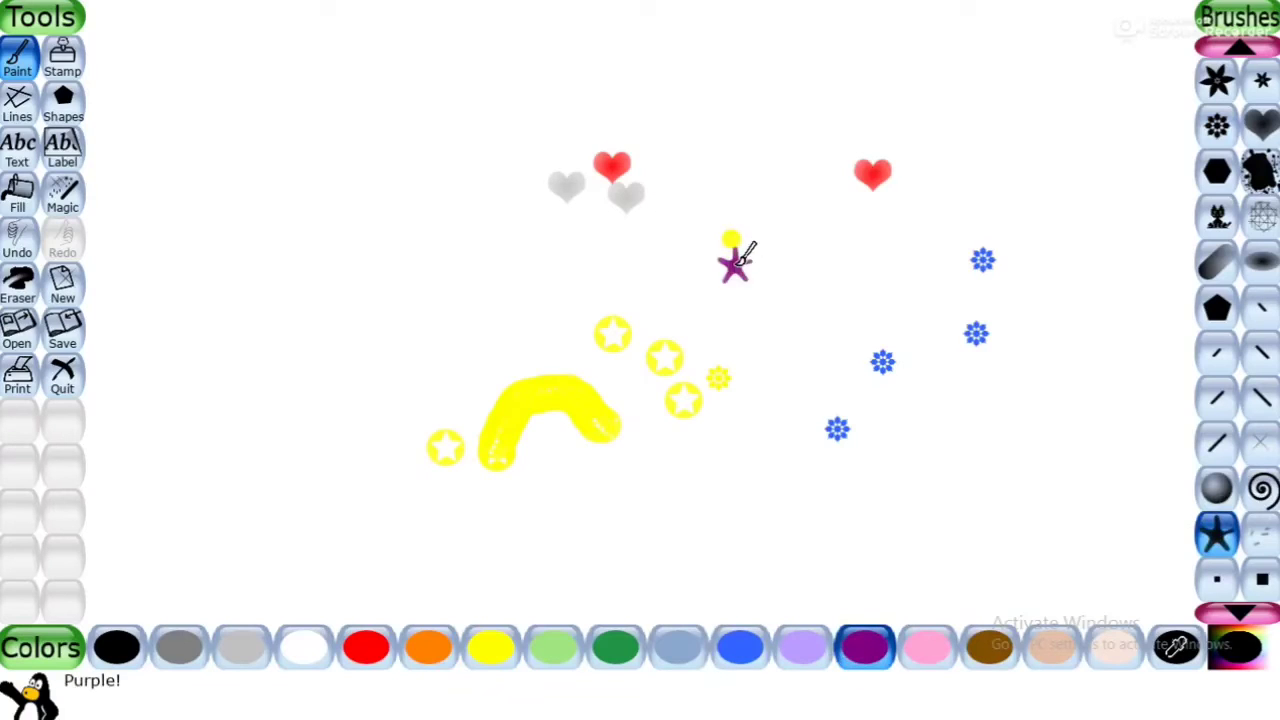
left_click(812, 258)
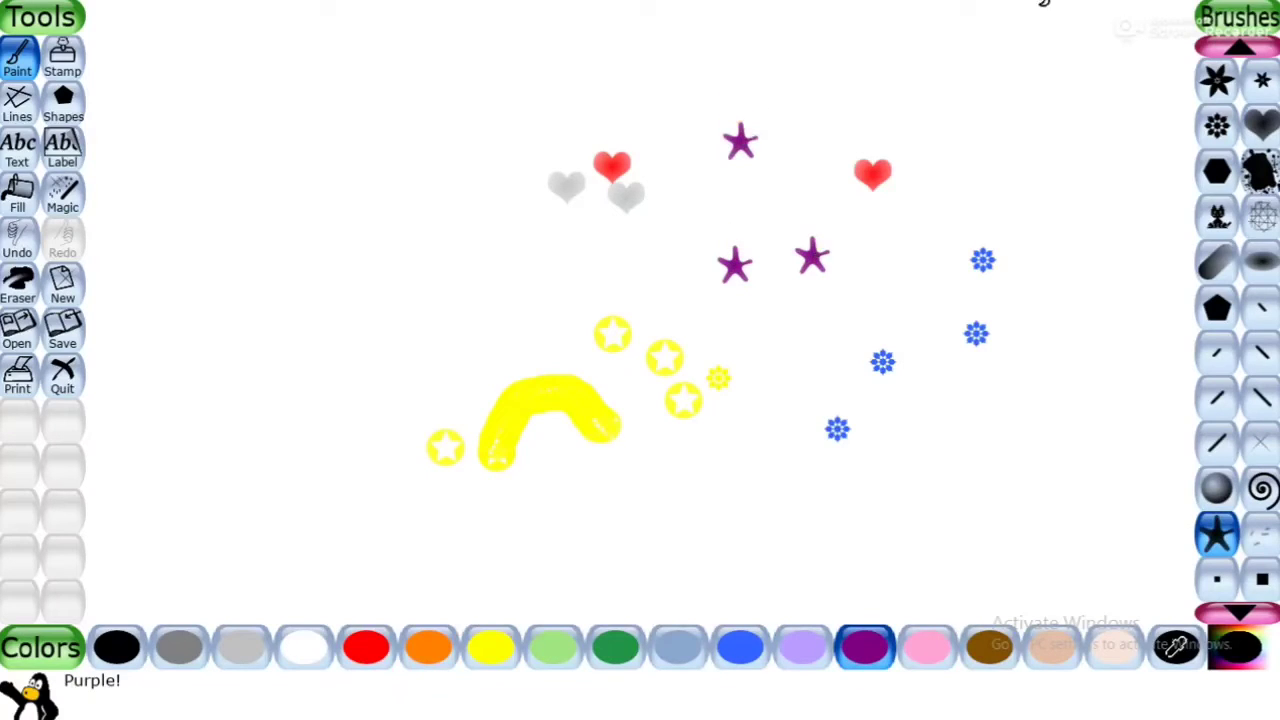
left_click(948, 52)
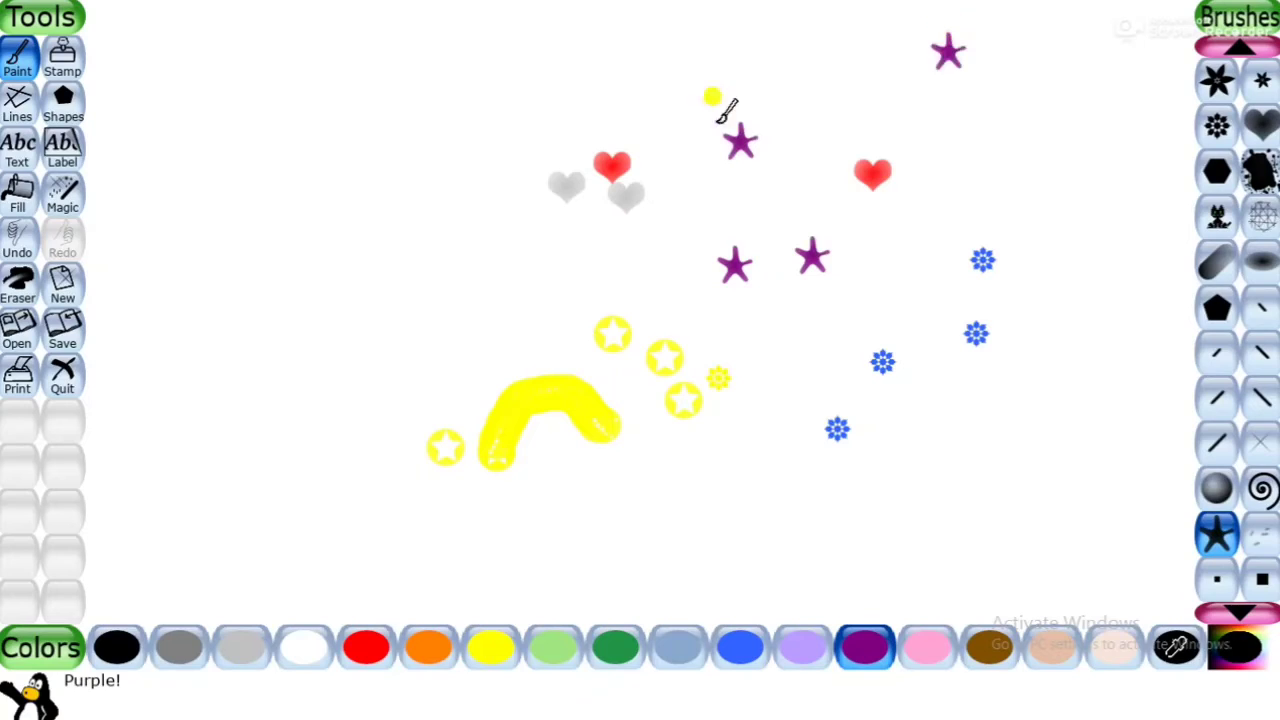
mouse_move(320, 226)
left_mouse_down()
mouse_move(356, 162)
mouse_move(423, 196)
mouse_move(524, 158)
mouse_move(553, 120)
mouse_move(596, 116)
mouse_move(608, 130)
mouse_move(665, 88)
mouse_move(698, 108)
mouse_move(750, 76)
mouse_move(743, 50)
mouse_move(758, 59)
mouse_move(757, 165)
left_mouse_up()
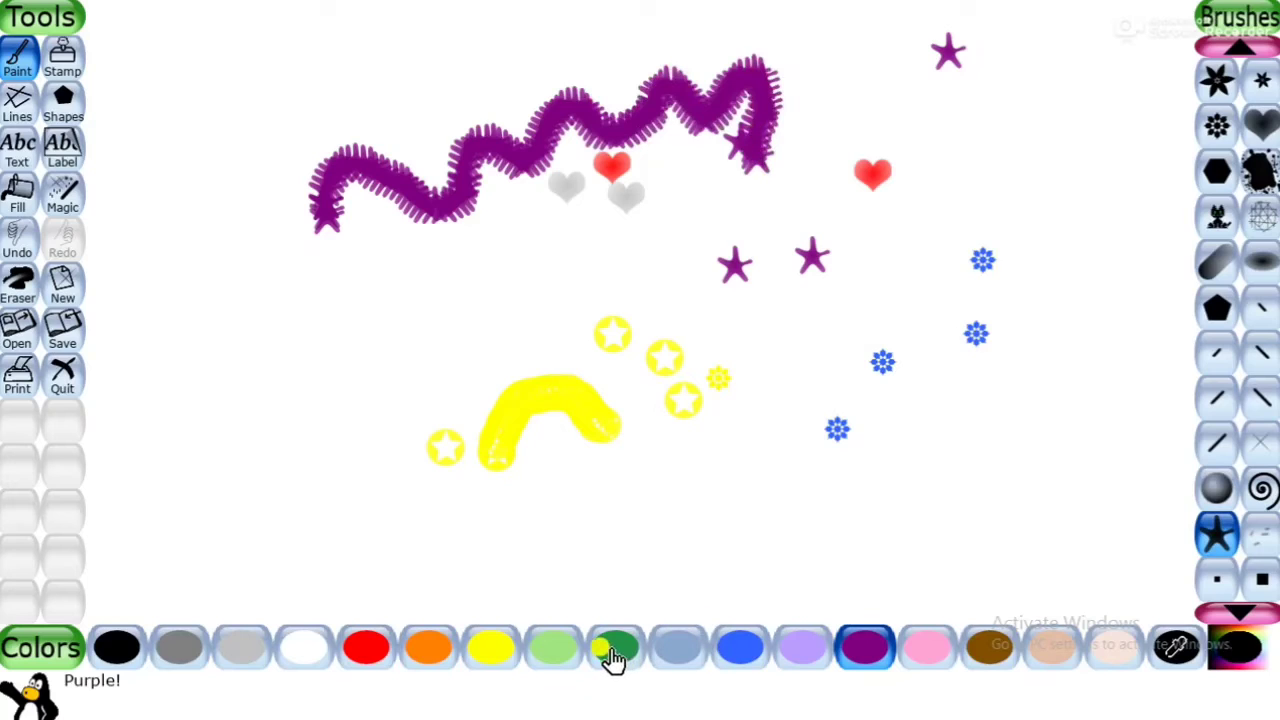
- Paint a dark green wavy line and a shorter yellow one along the lower canvas with the spiral brush
left_click(612, 655)
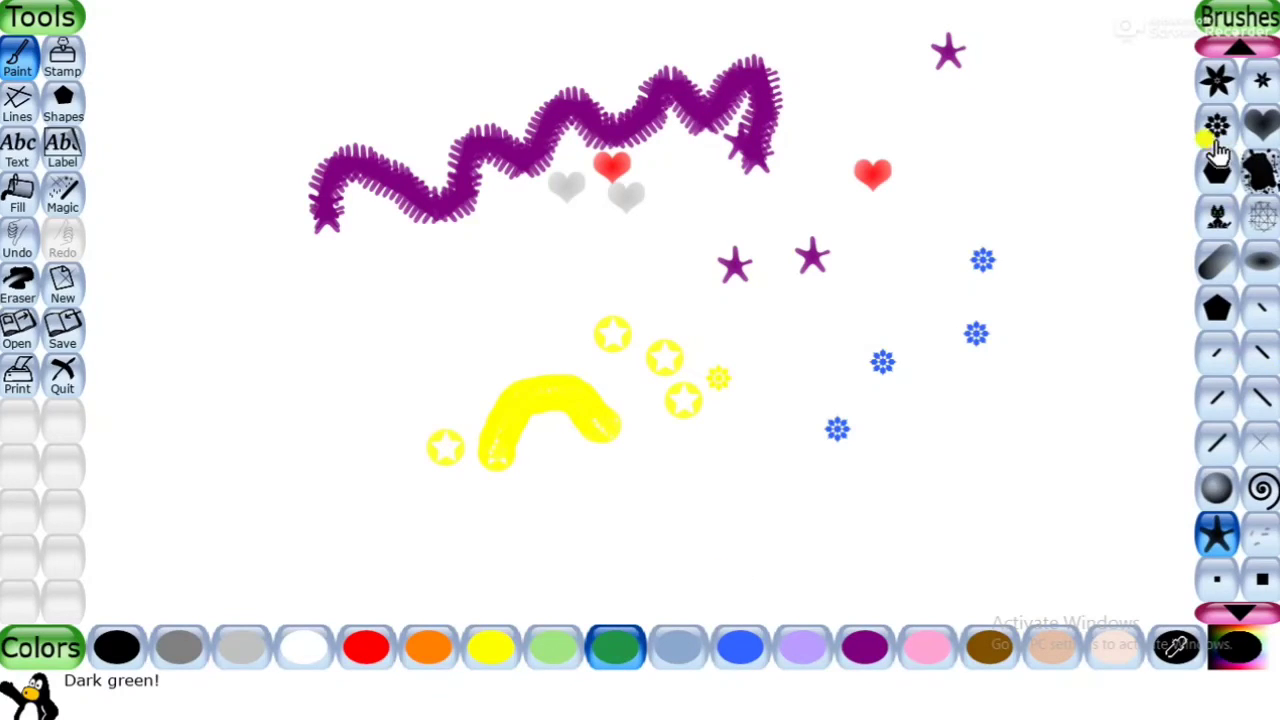
left_click(1261, 482)
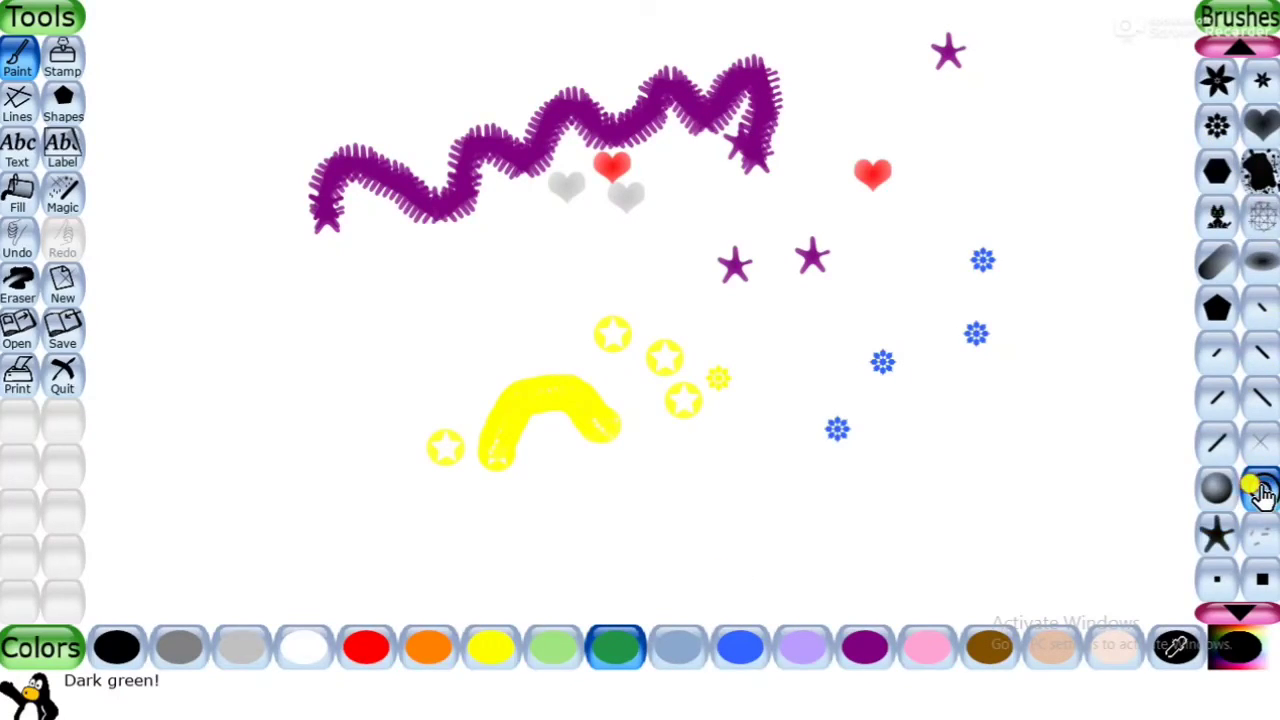
mouse_move(105, 596)
left_mouse_down()
mouse_move(101, 527)
mouse_move(126, 488)
mouse_move(160, 502)
mouse_move(214, 579)
mouse_move(246, 468)
mouse_move(286, 476)
mouse_move(325, 560)
mouse_move(318, 533)
mouse_move(366, 524)
mouse_move(382, 468)
mouse_move(407, 456)
mouse_move(424, 511)
mouse_move(451, 536)
mouse_move(480, 517)
mouse_move(514, 446)
mouse_move(544, 478)
mouse_move(550, 544)
mouse_move(617, 536)
mouse_move(646, 454)
mouse_move(682, 492)
mouse_move(684, 537)
mouse_move(735, 545)
left_mouse_up()
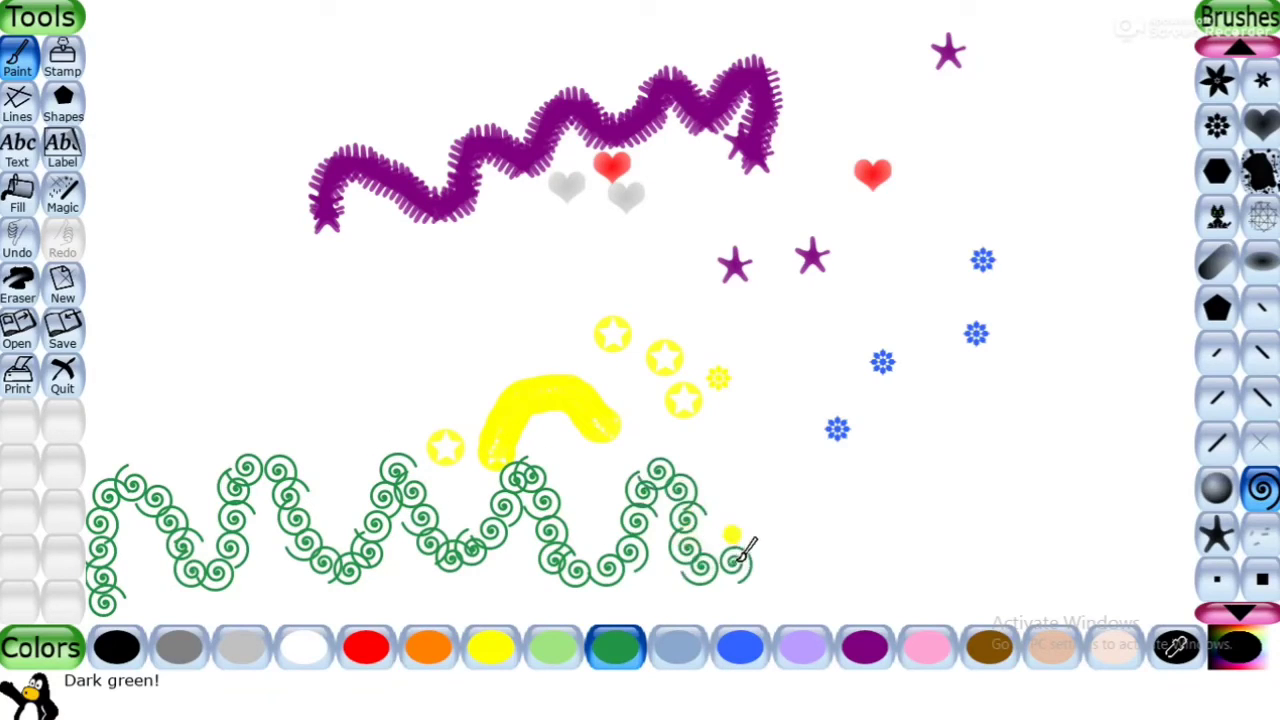
left_click(490, 650)
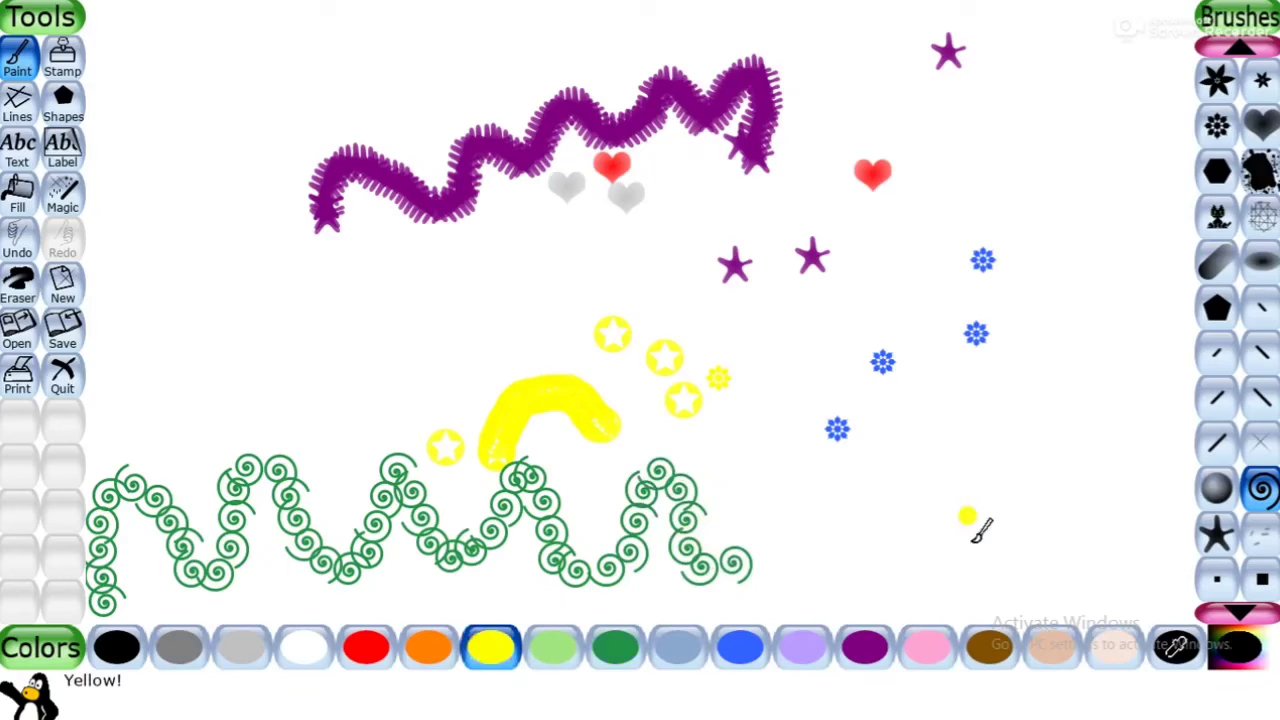
mouse_move(800, 572)
left_mouse_down()
mouse_move(806, 484)
mouse_move(950, 575)
mouse_move(908, 452)
mouse_move(1006, 529)
mouse_move(1023, 446)
left_mouse_up()
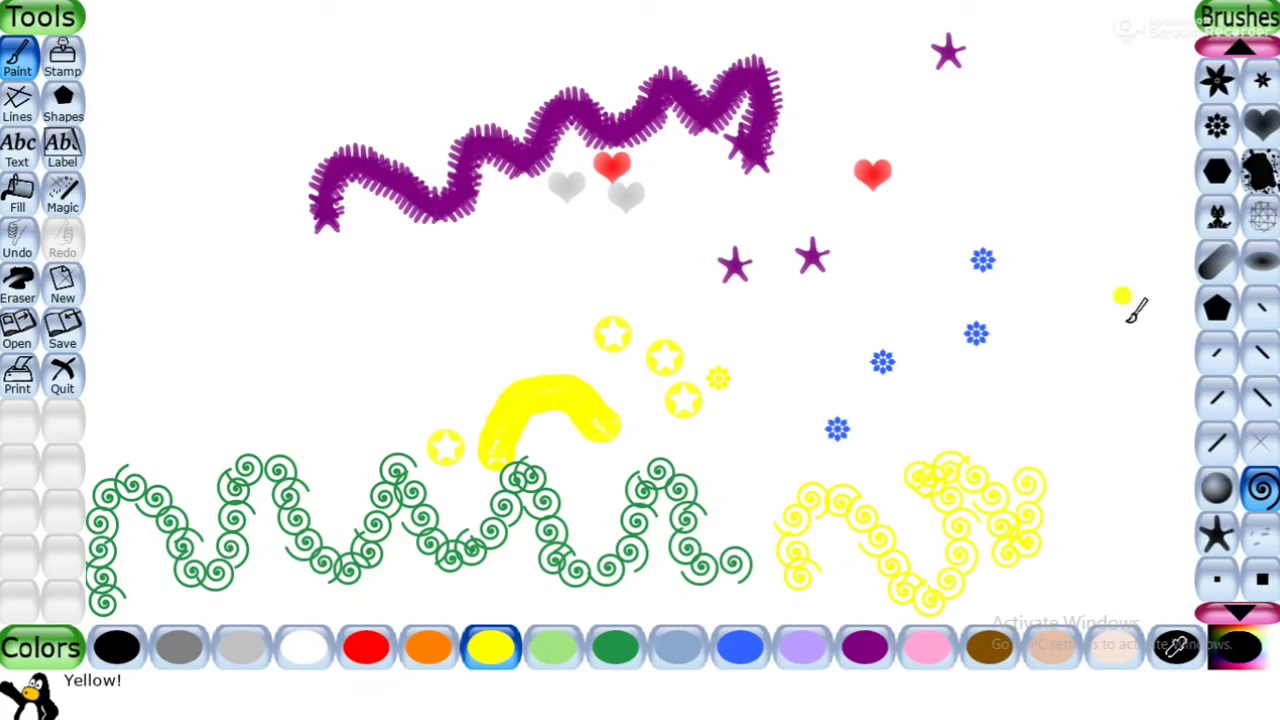
- Paint a yellow wavy line above the green spirals and a small rectangle above it with the cat brush
left_click(1216, 214)
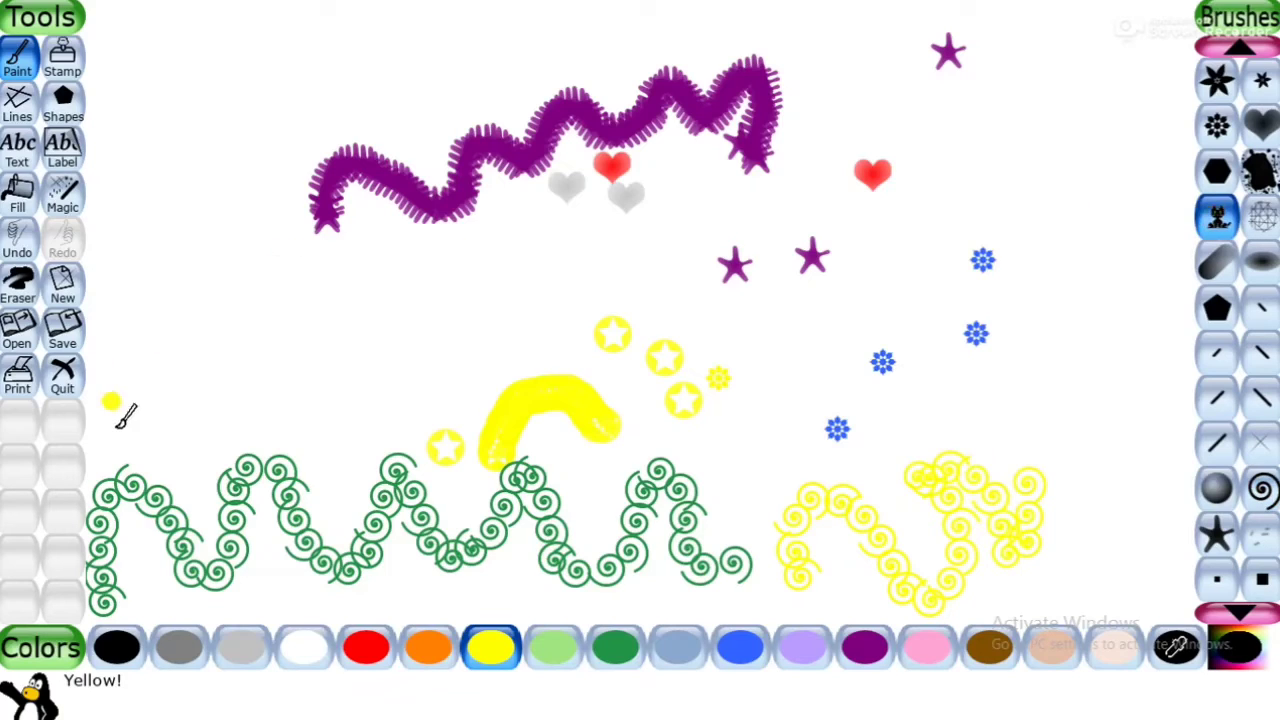
mouse_move(113, 425)
left_mouse_down()
mouse_move(110, 335)
mouse_move(148, 283)
mouse_move(227, 376)
mouse_move(275, 308)
mouse_move(263, 285)
mouse_move(275, 256)
mouse_move(296, 266)
mouse_move(321, 319)
mouse_move(378, 326)
mouse_move(385, 352)
mouse_move(392, 257)
mouse_move(428, 268)
mouse_move(444, 302)
mouse_move(474, 312)
mouse_move(506, 252)
left_mouse_up()
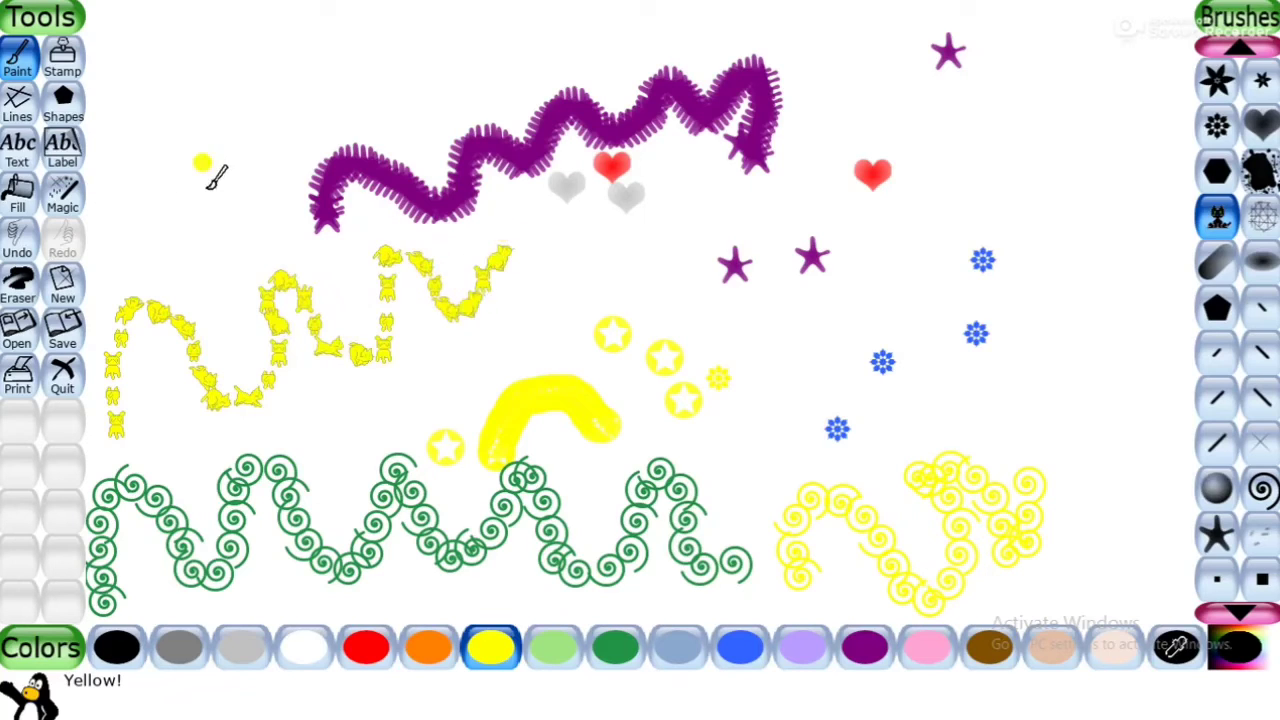
mouse_move(150, 218)
left_mouse_down()
mouse_move(149, 103)
mouse_move(215, 126)
mouse_move(174, 191)
left_mouse_up()
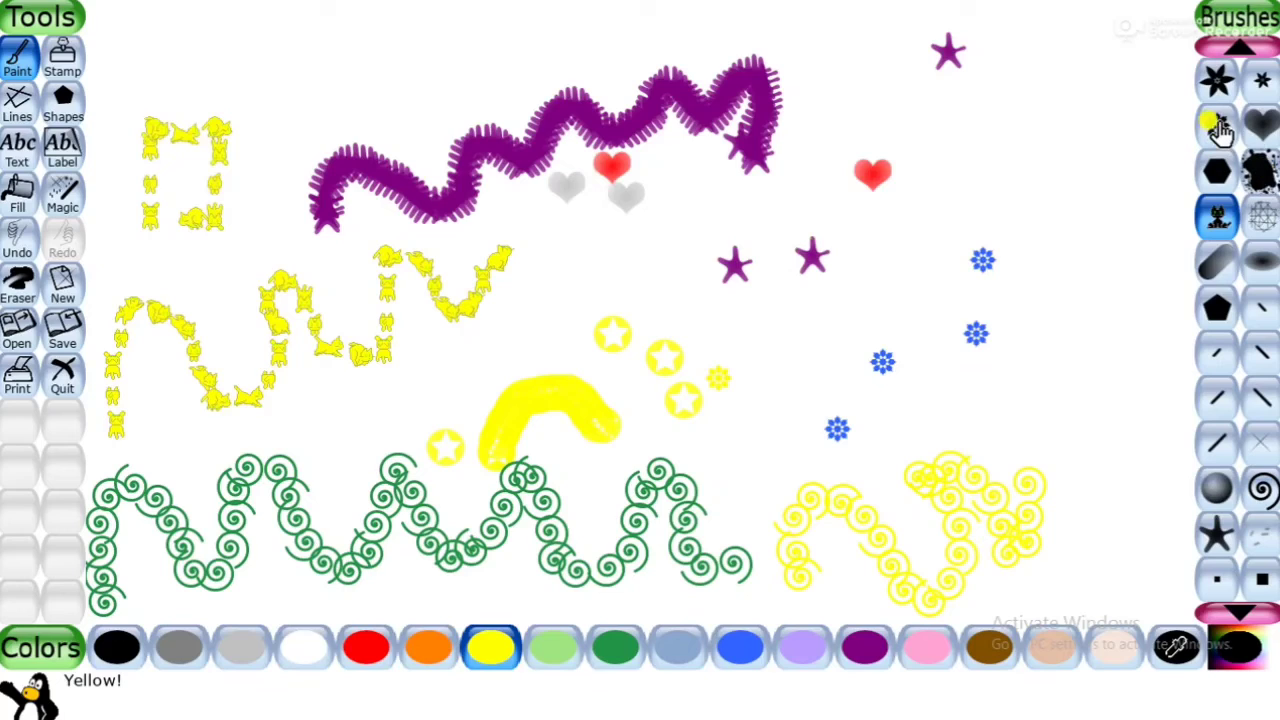
- Paint winding orange strokes over the right half of the canvas, first with the sketchy line brush and then the sphere brush
left_click(1260, 222)
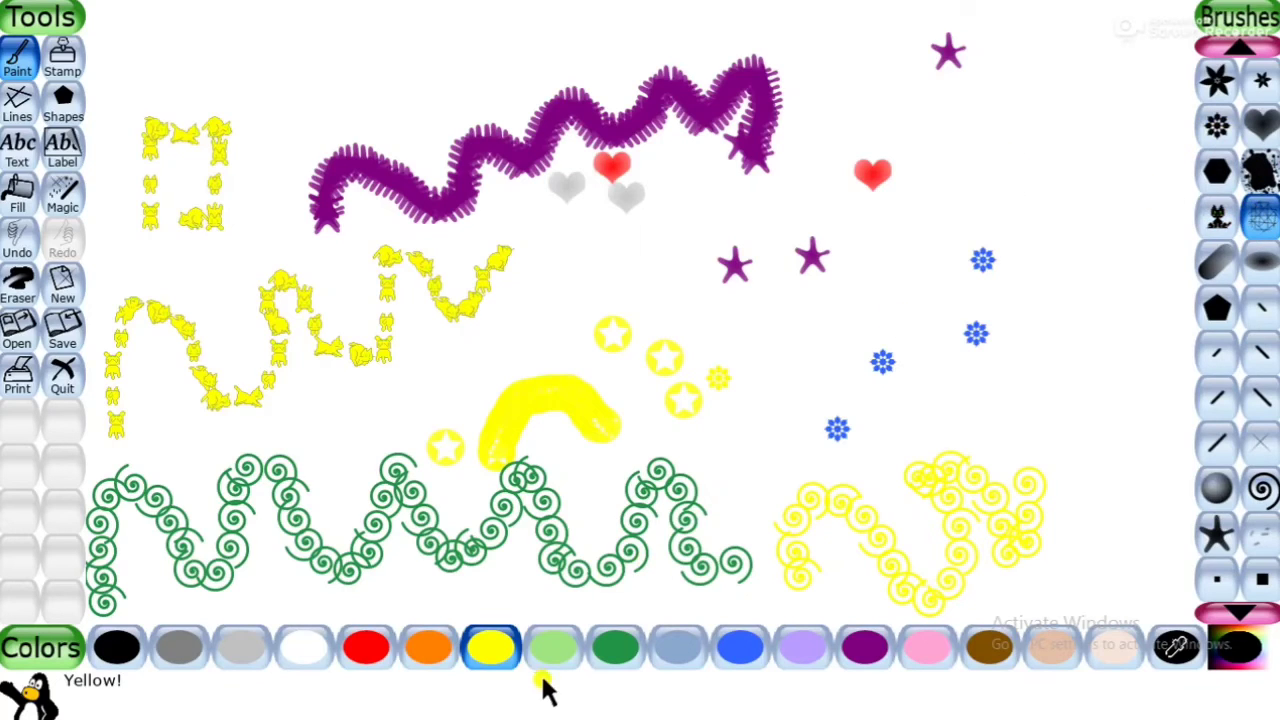
left_click(425, 655)
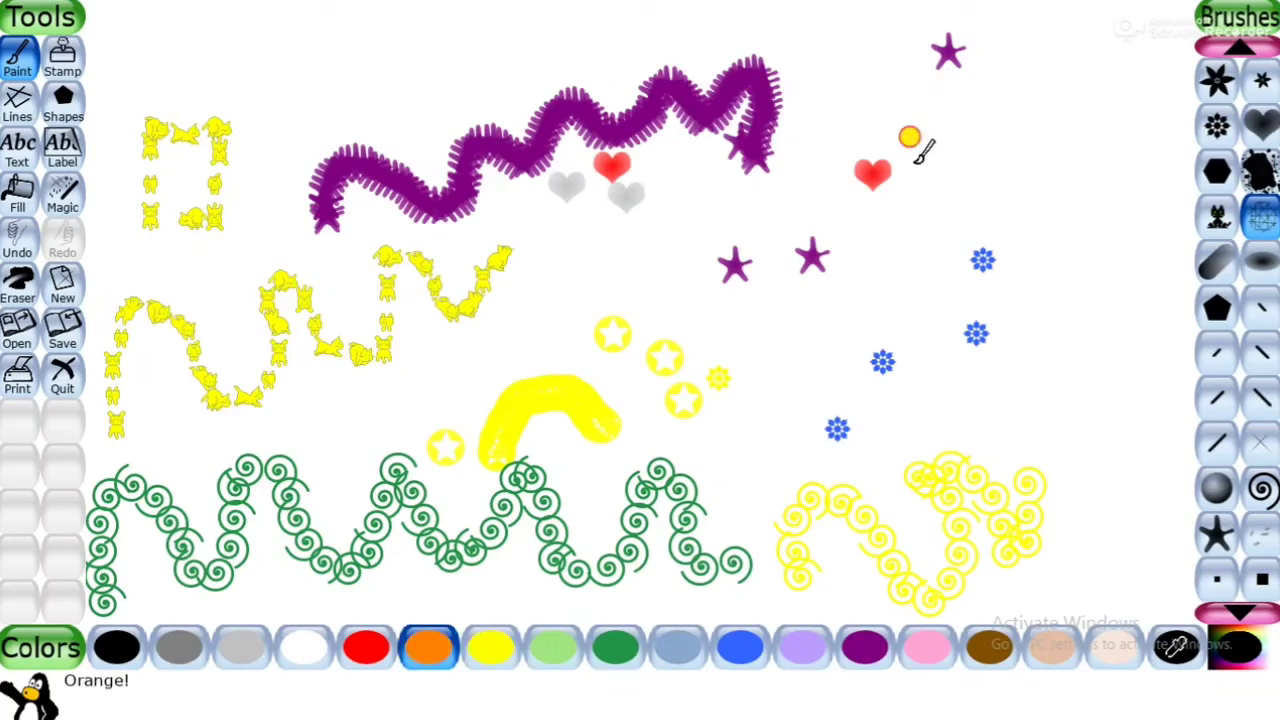
mouse_move(909, 137)
left_mouse_down()
mouse_move(987, 220)
mouse_move(1088, 266)
mouse_move(1098, 228)
mouse_move(1078, 130)
mouse_move(938, 282)
mouse_move(870, 218)
mouse_move(932, 143)
mouse_move(1016, 207)
mouse_move(1123, 158)
mouse_move(1065, 90)
mouse_move(1044, 240)
mouse_move(1038, 214)
mouse_move(1039, 344)
mouse_move(811, 362)
mouse_move(860, 197)
mouse_move(837, 312)
mouse_move(714, 262)
mouse_move(594, 297)
mouse_move(846, 263)
left_mouse_up()
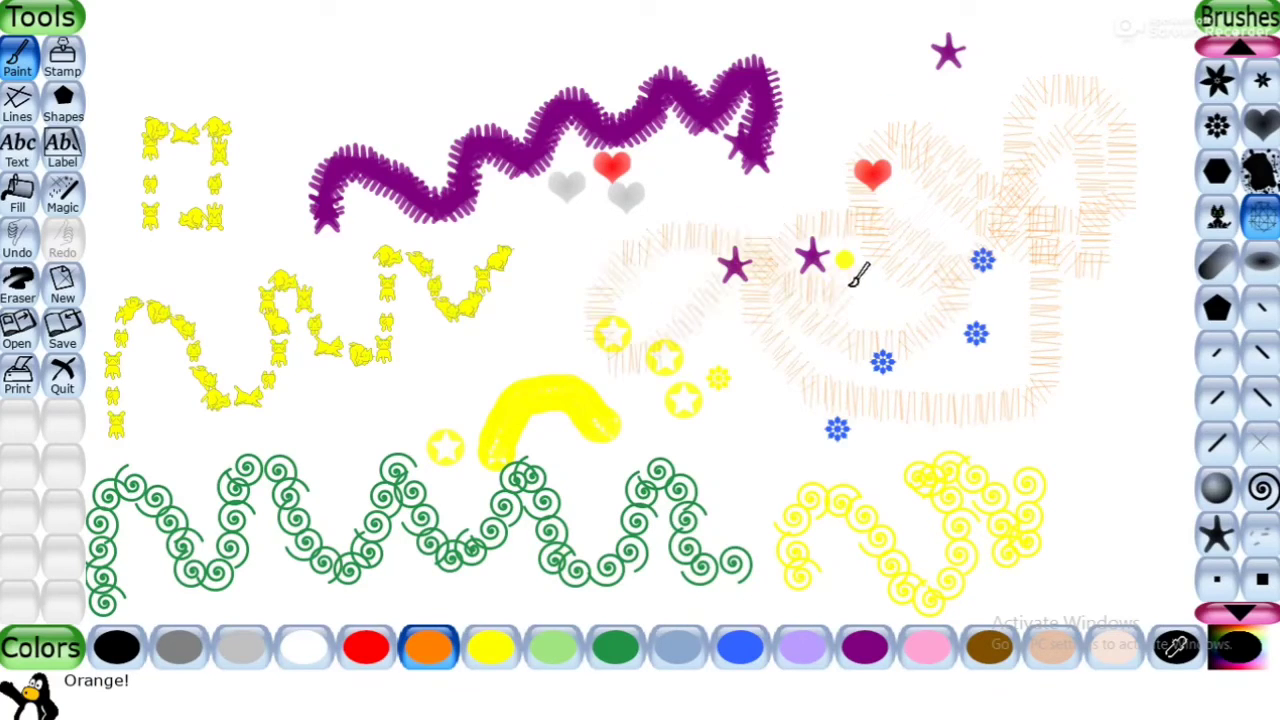
left_click(1217, 486)
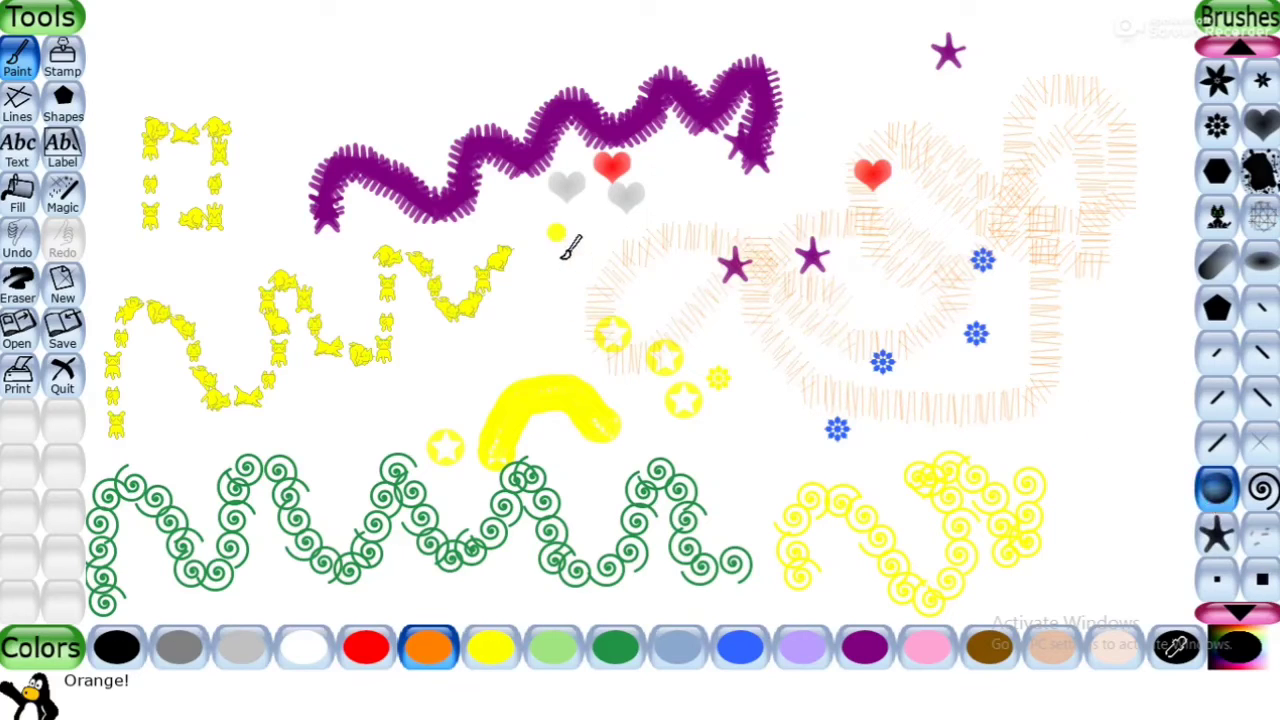
mouse_move(545, 262)
left_mouse_down()
mouse_move(605, 290)
mouse_move(646, 274)
mouse_move(698, 325)
mouse_move(751, 326)
mouse_move(880, 277)
mouse_move(938, 305)
mouse_move(1002, 389)
mouse_move(1045, 320)
mouse_move(1010, 287)
mouse_move(1047, 235)
mouse_move(962, 198)
mouse_move(993, 142)
mouse_move(906, 148)
mouse_move(877, 106)
mouse_move(810, 110)
left_mouse_up()
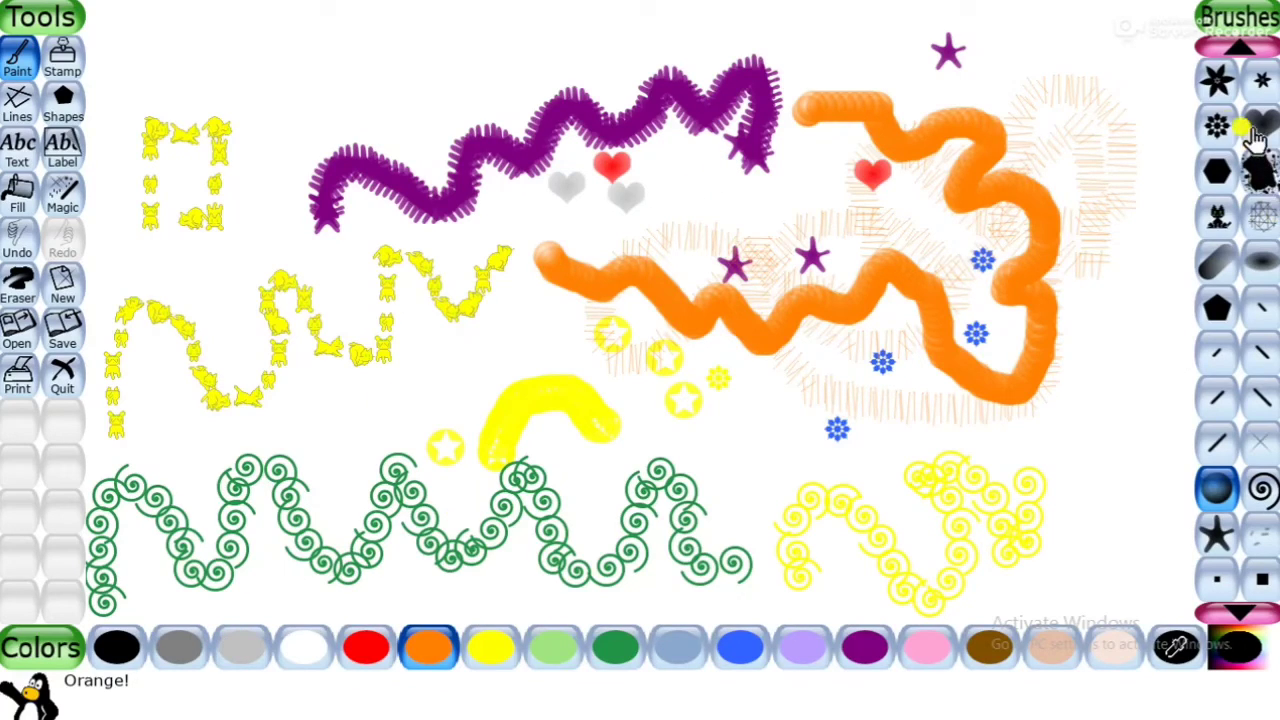
- Paint a long closed red loop along the canvas's upper left edge with the large six-petal flower brush
left_click(1218, 84)
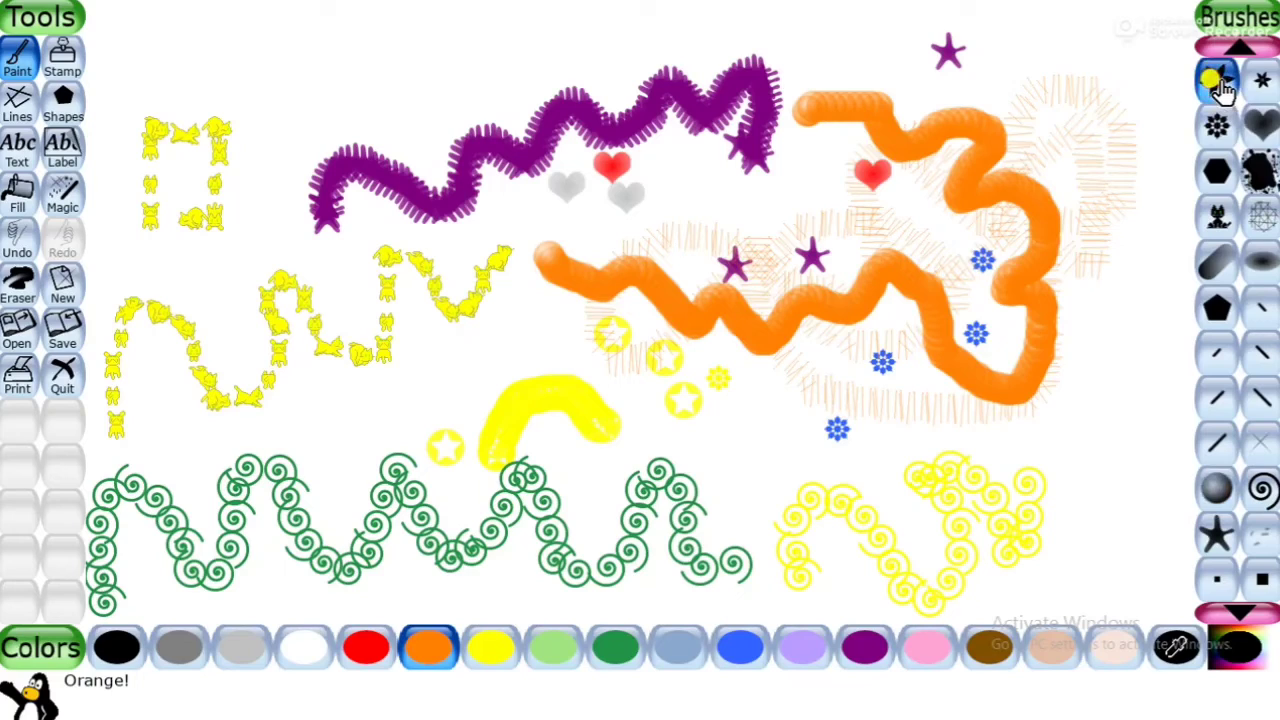
left_click(352, 660)
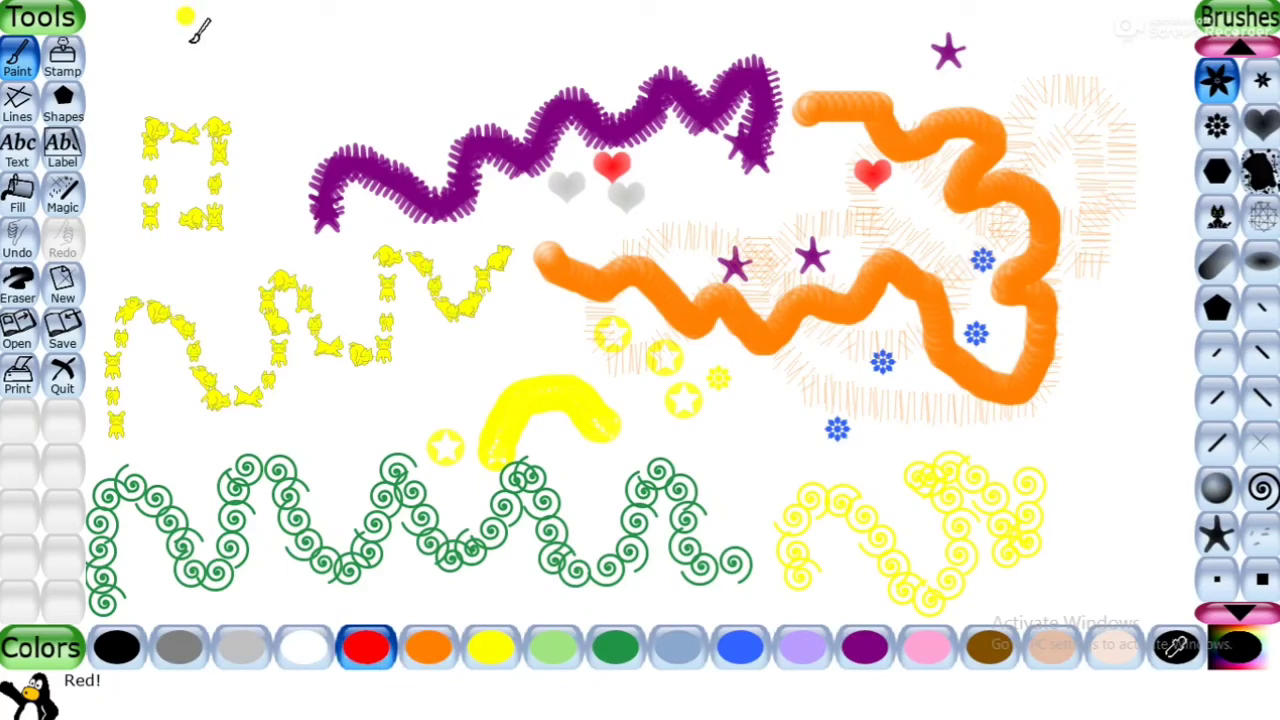
mouse_move(148, 22)
left_mouse_down()
mouse_move(408, 78)
mouse_move(484, 46)
mouse_move(491, 12)
mouse_move(590, 56)
mouse_move(713, 28)
mouse_move(585, 83)
mouse_move(488, 97)
mouse_move(436, 133)
mouse_move(376, 104)
mouse_move(273, 117)
mouse_move(142, 74)
mouse_move(153, 14)
left_mouse_up()
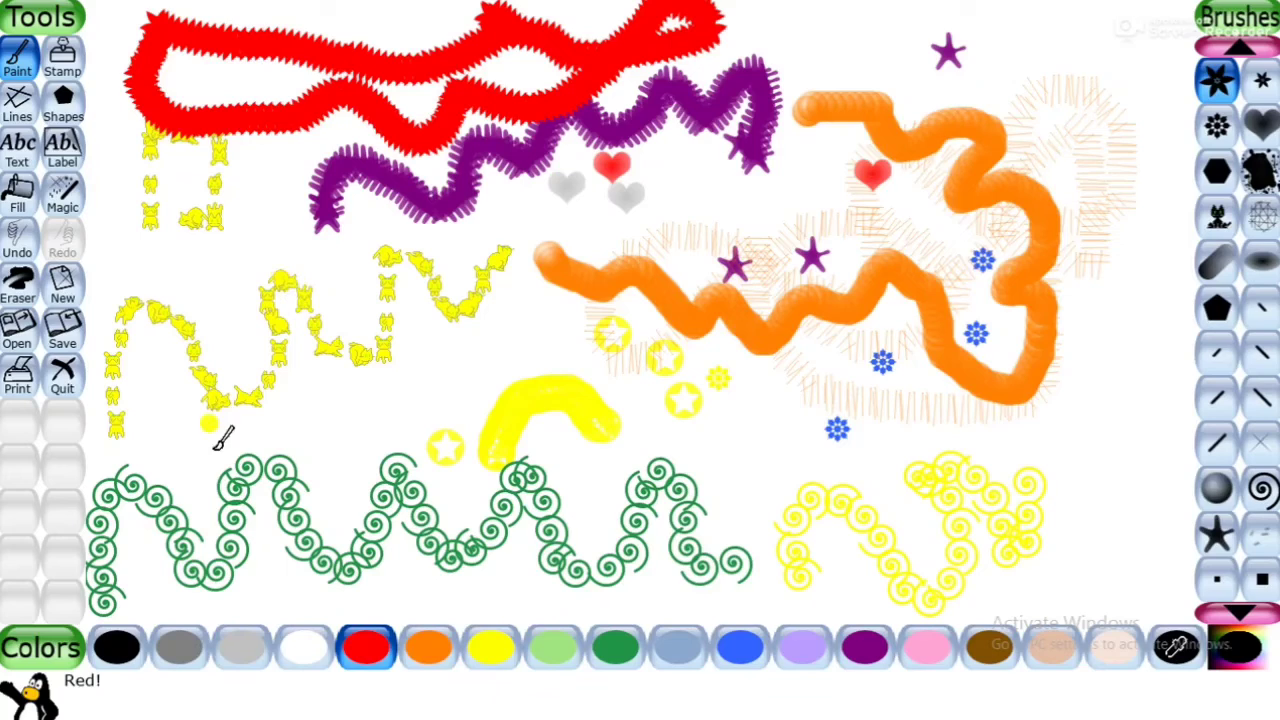
- Erase most of the strokes on the canvas's left half with the largest square eraser and undo the erasing
left_click(15, 288)
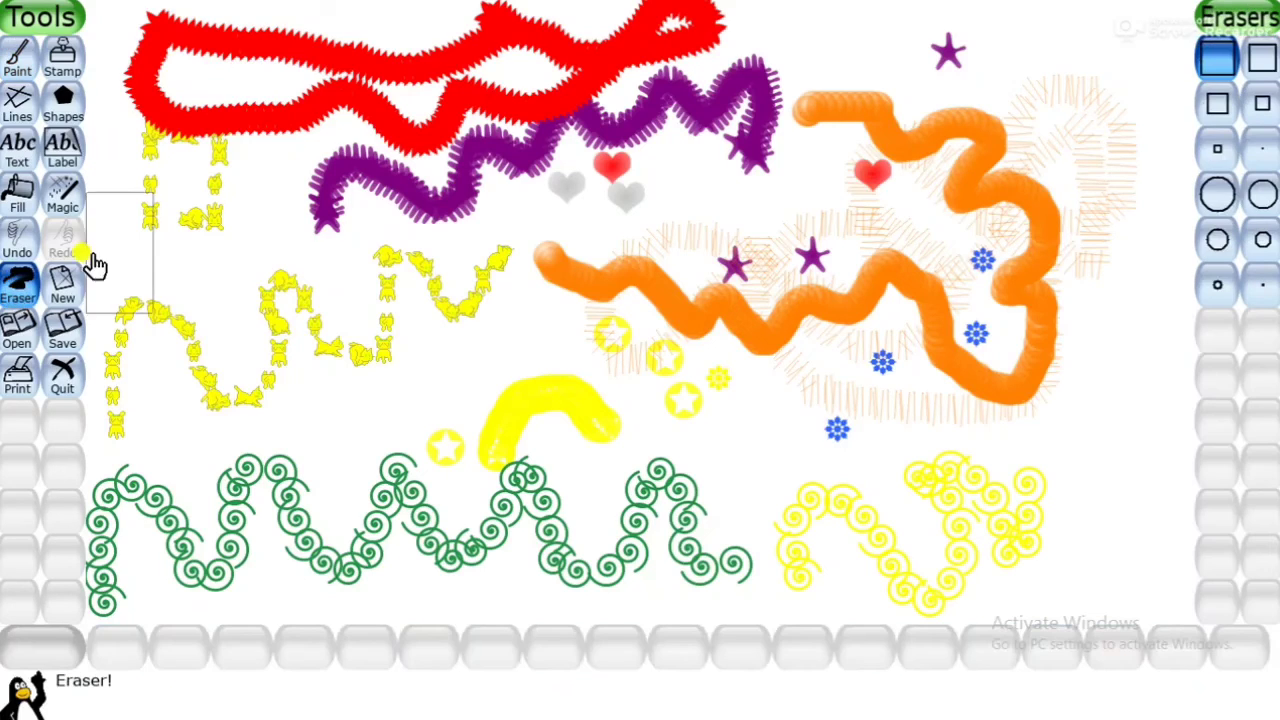
mouse_move(152, 53)
left_mouse_down()
mouse_move(636, 9)
mouse_move(745, 37)
mouse_move(418, 34)
mouse_move(239, 72)
mouse_move(174, 144)
mouse_move(671, 83)
mouse_move(708, 108)
mouse_move(627, 127)
mouse_move(313, 135)
mouse_move(199, 187)
mouse_move(241, 213)
mouse_move(500, 180)
mouse_move(638, 207)
mouse_move(319, 234)
mouse_move(229, 216)
mouse_move(197, 243)
mouse_move(248, 261)
mouse_move(424, 234)
mouse_move(696, 221)
mouse_move(730, 244)
mouse_move(450, 224)
mouse_move(270, 231)
mouse_move(150, 274)
mouse_move(133, 302)
mouse_move(148, 351)
mouse_move(390, 338)
mouse_move(644, 351)
mouse_move(651, 373)
mouse_move(493, 391)
mouse_move(132, 399)
mouse_move(125, 567)
mouse_move(163, 582)
mouse_move(224, 572)
mouse_move(232, 516)
mouse_move(259, 504)
mouse_move(280, 536)
mouse_move(358, 475)
mouse_move(392, 503)
left_mouse_up()
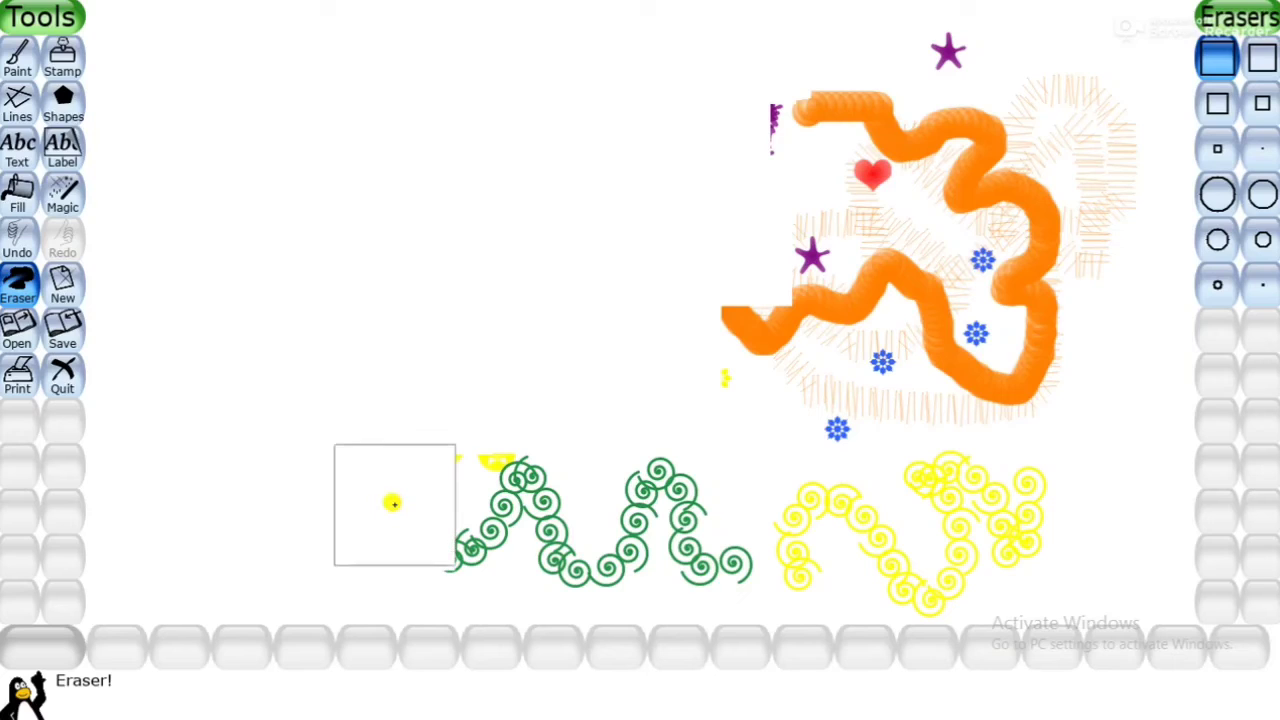
key("ctrl+z")
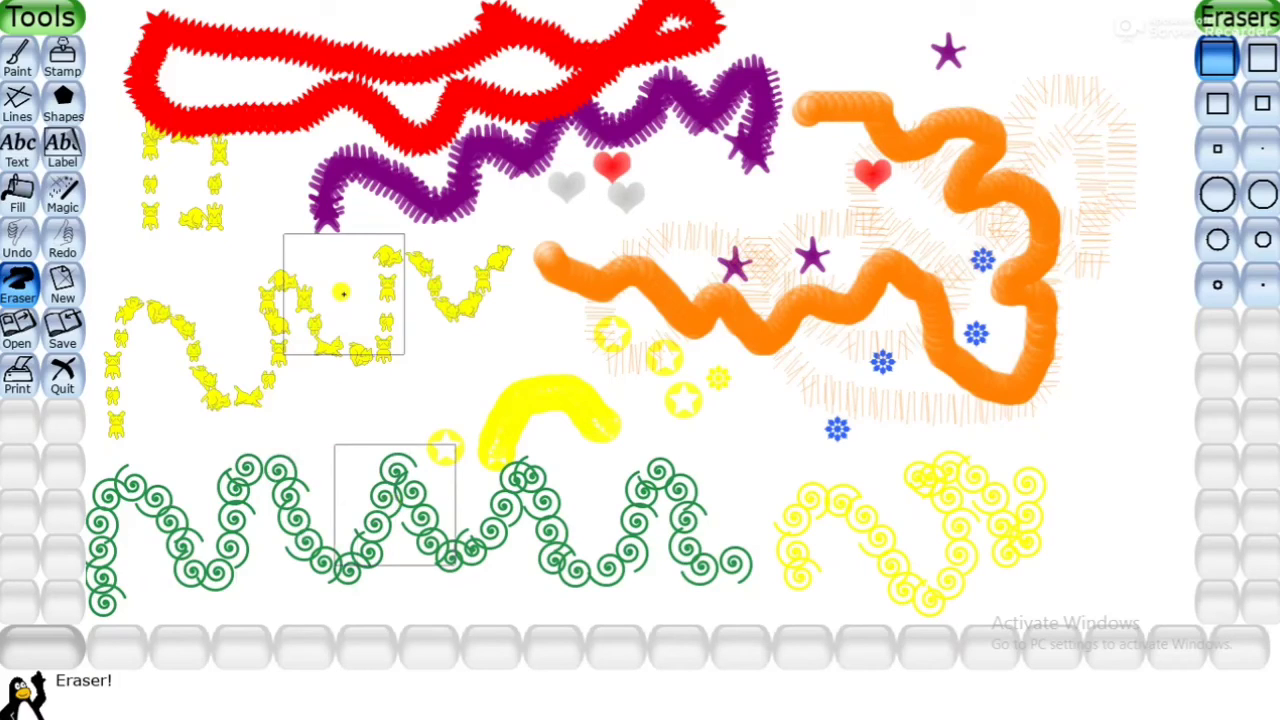
- Save the brush drawing and open the saved picture of the blue airplane on a grey background
left_click(61, 341)
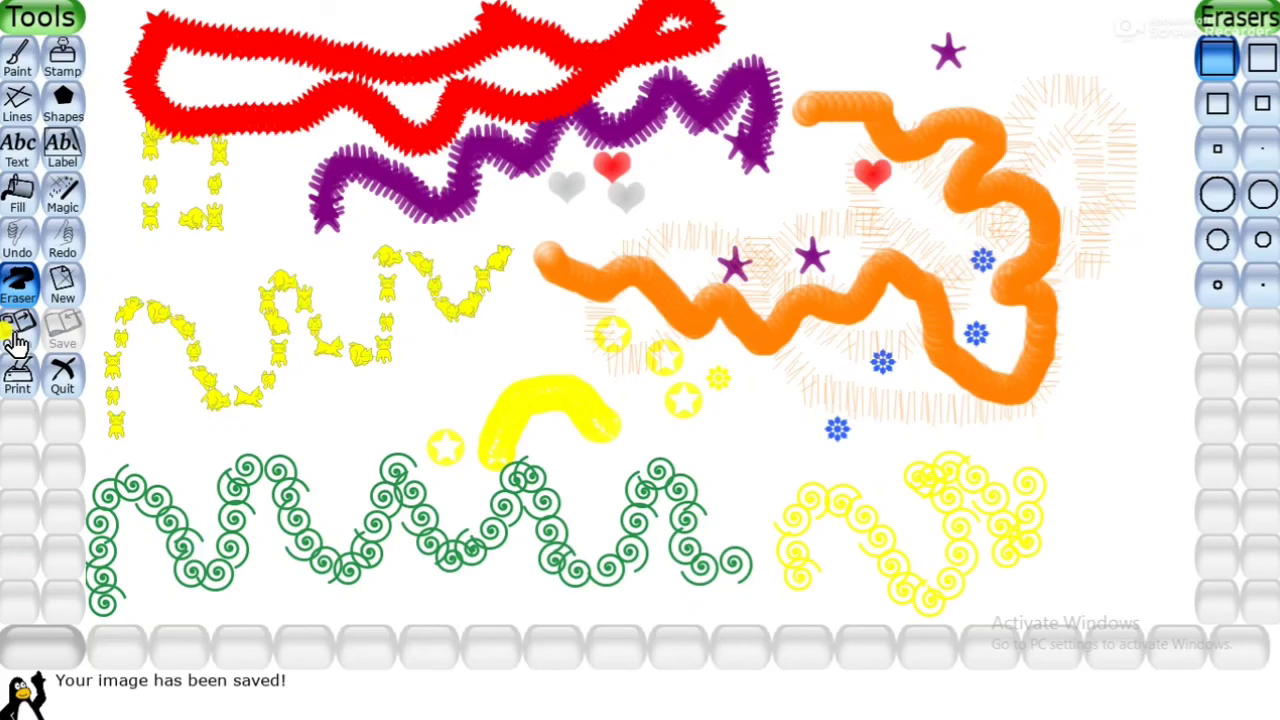
left_click(15, 330)
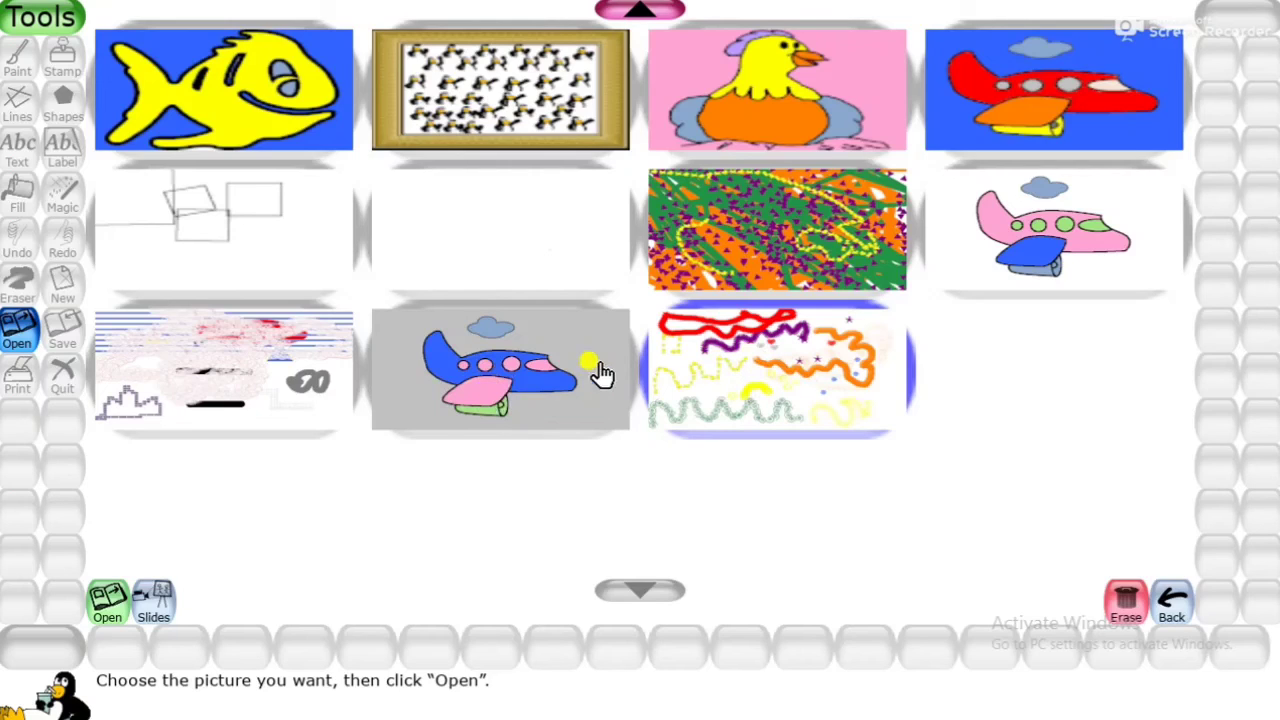
left_click(545, 388)
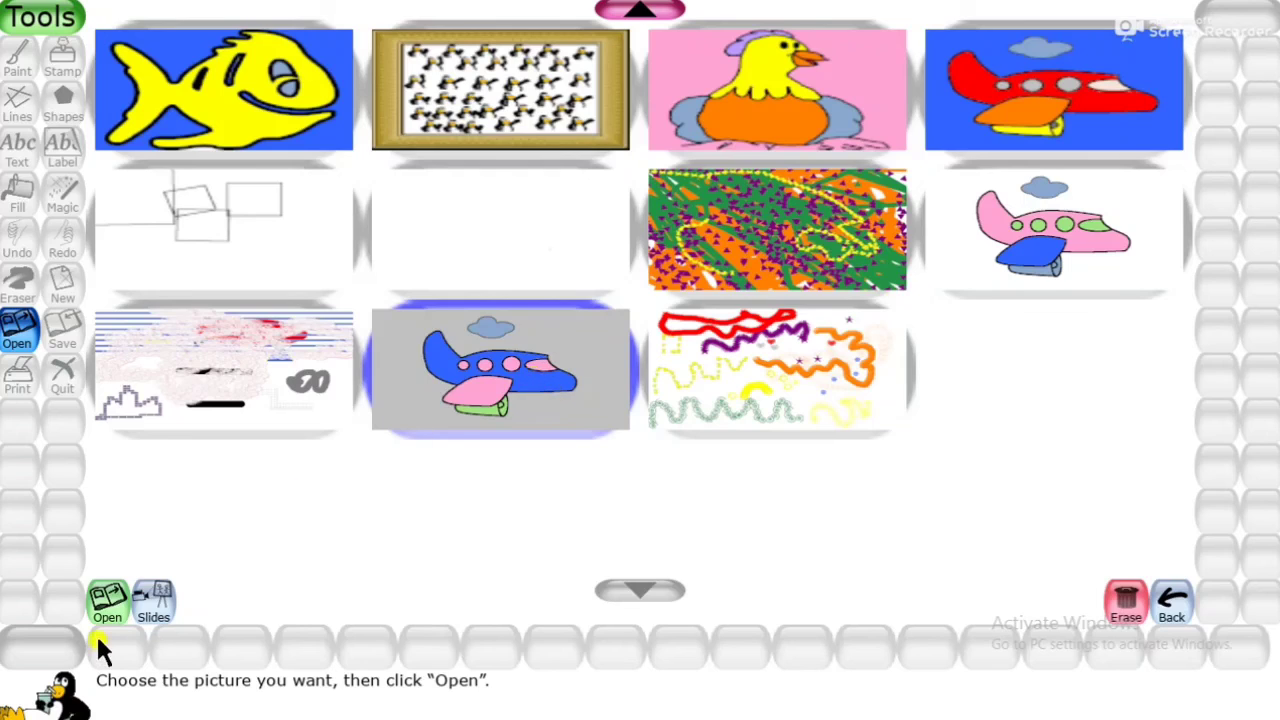
left_click(107, 605)
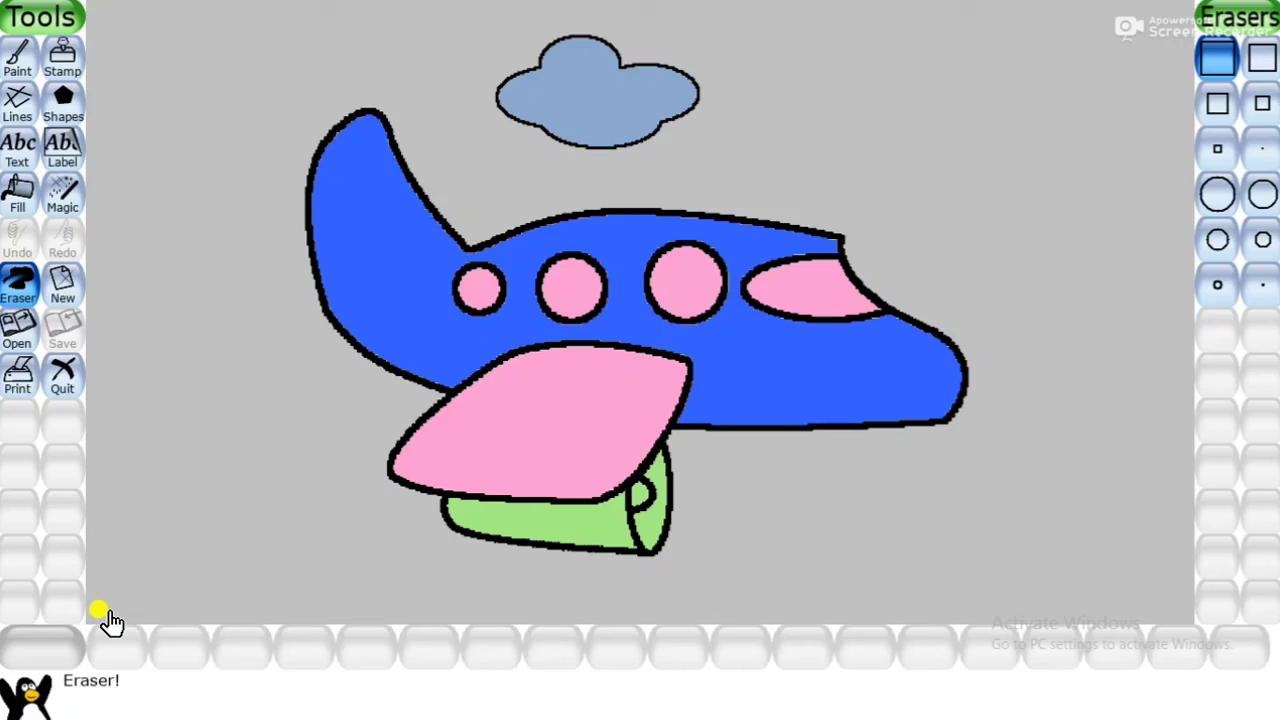
- Quit the program and confirm the exit
left_click(64, 378)
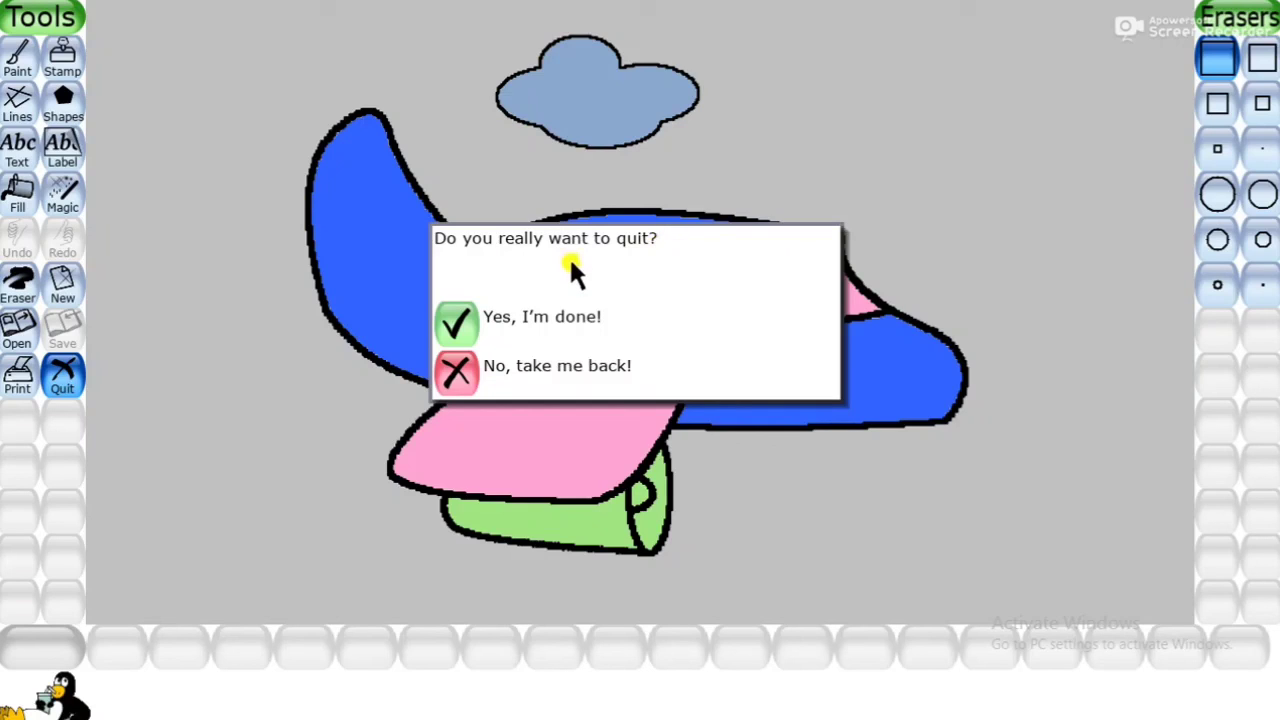
left_click(455, 321)
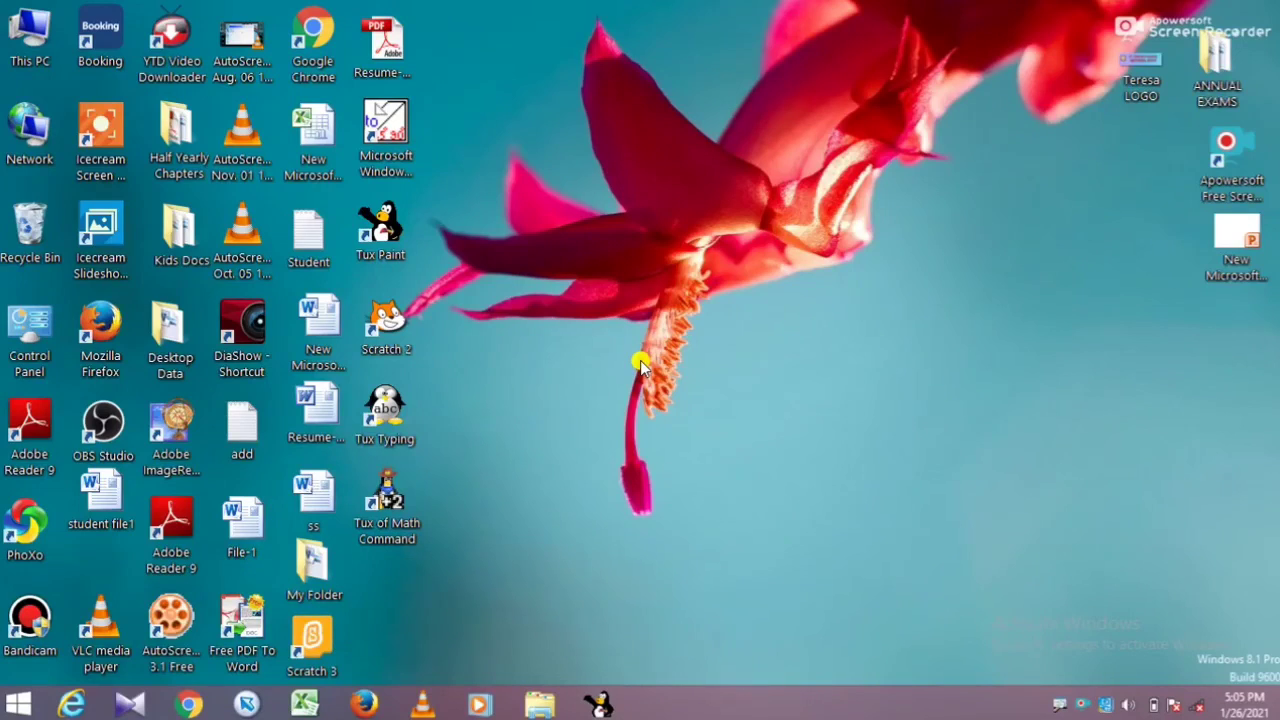